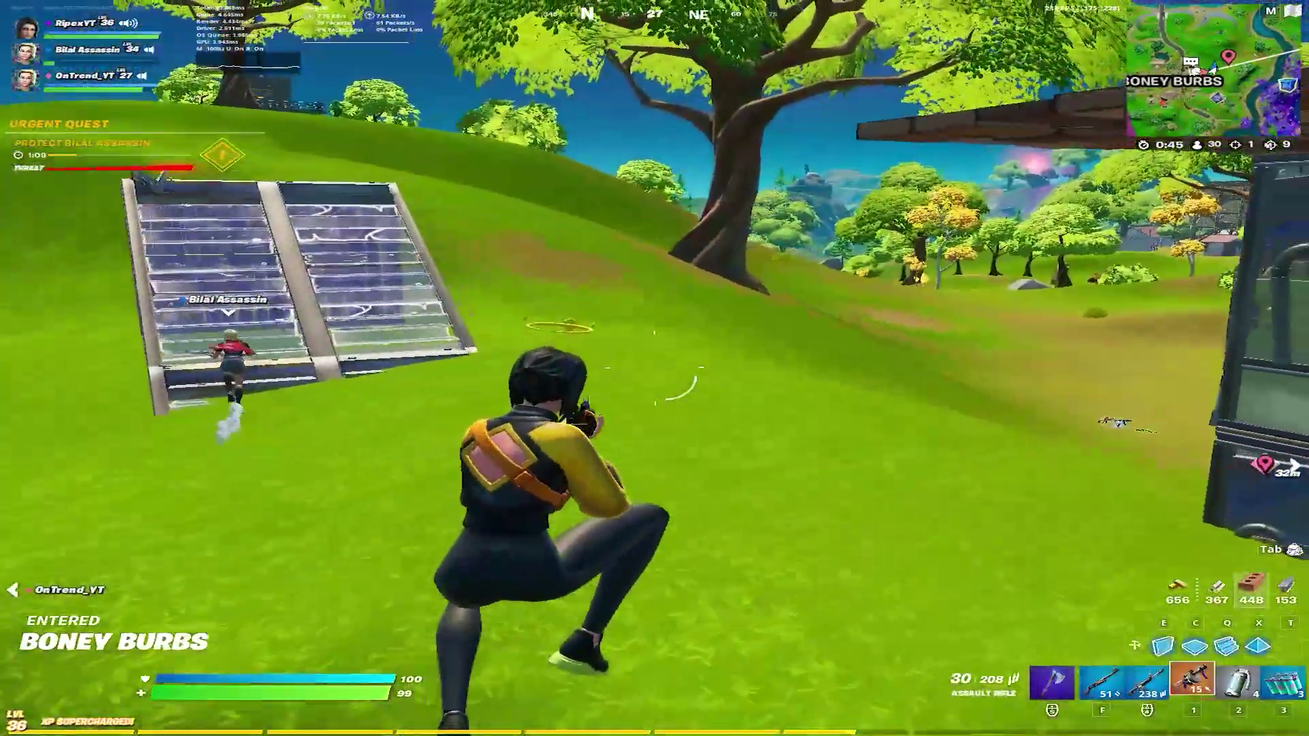
key(w)
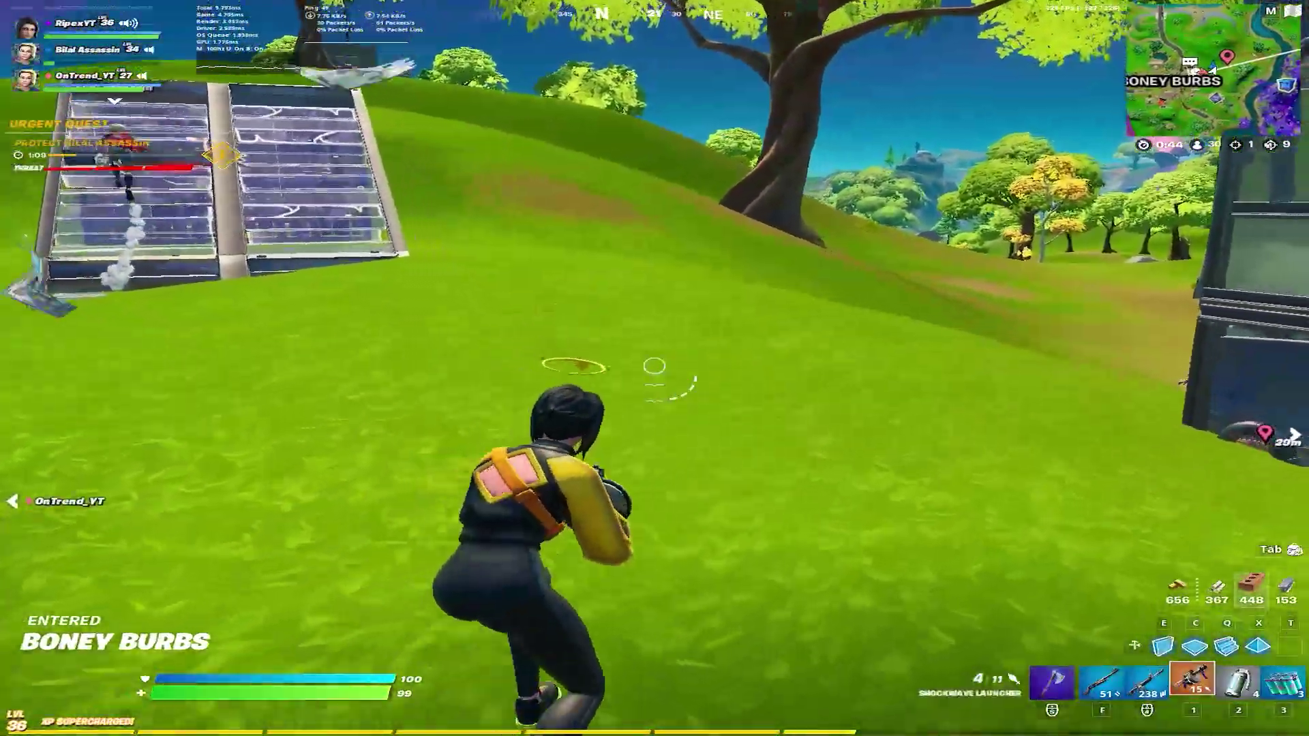
key(w)
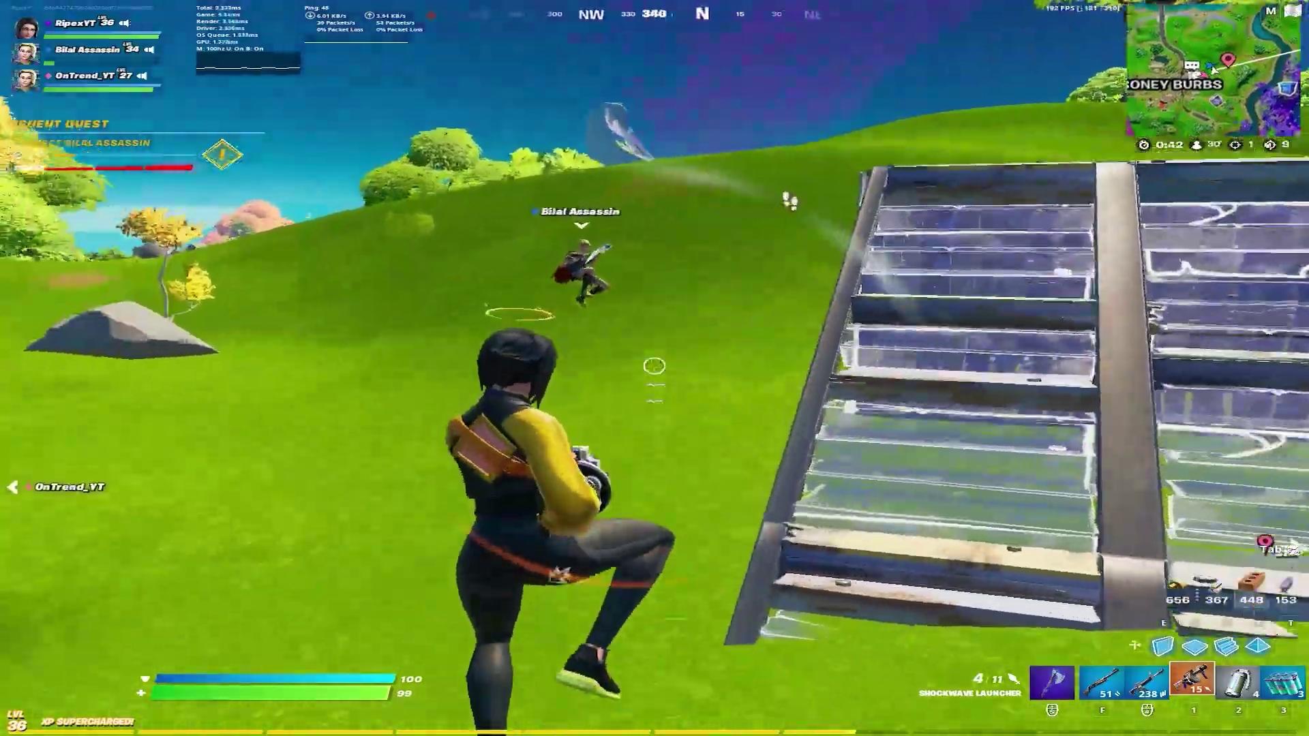
key(e)
key(c)
key(w)
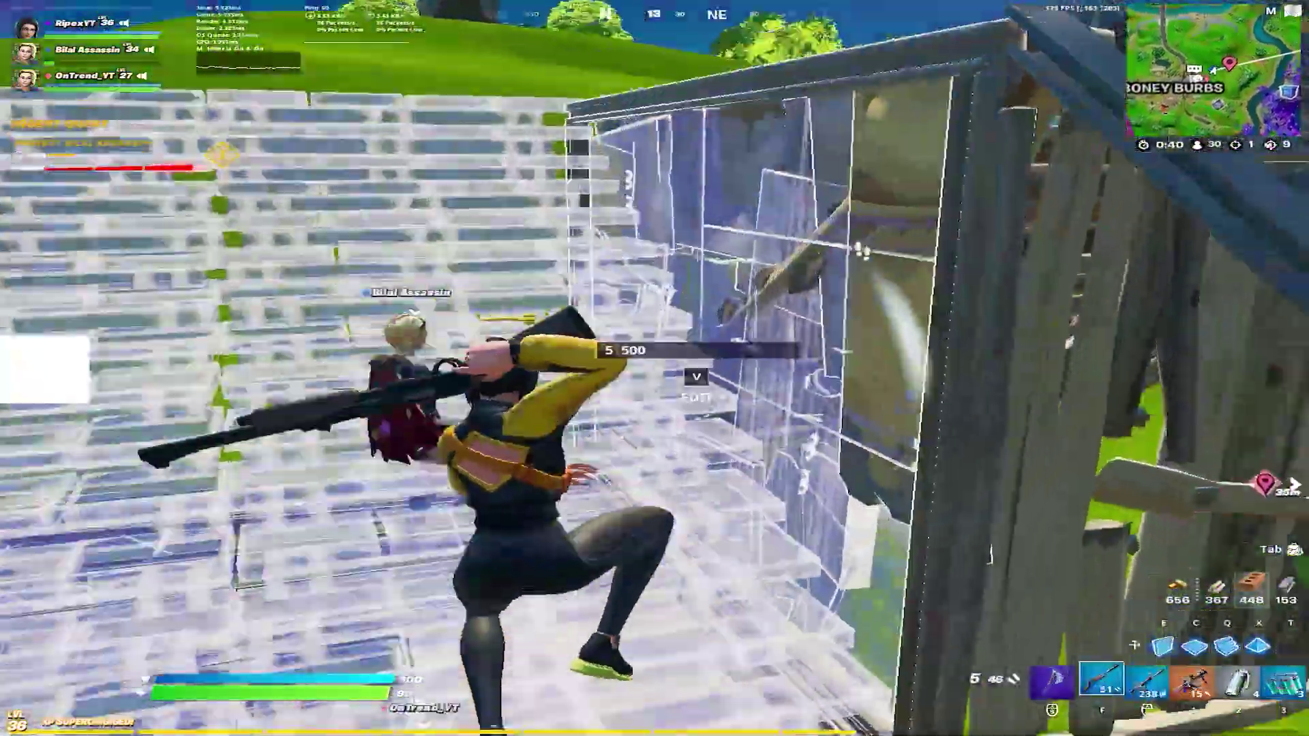
key(c)
key(c)
key(w)
key(2)
key(w)
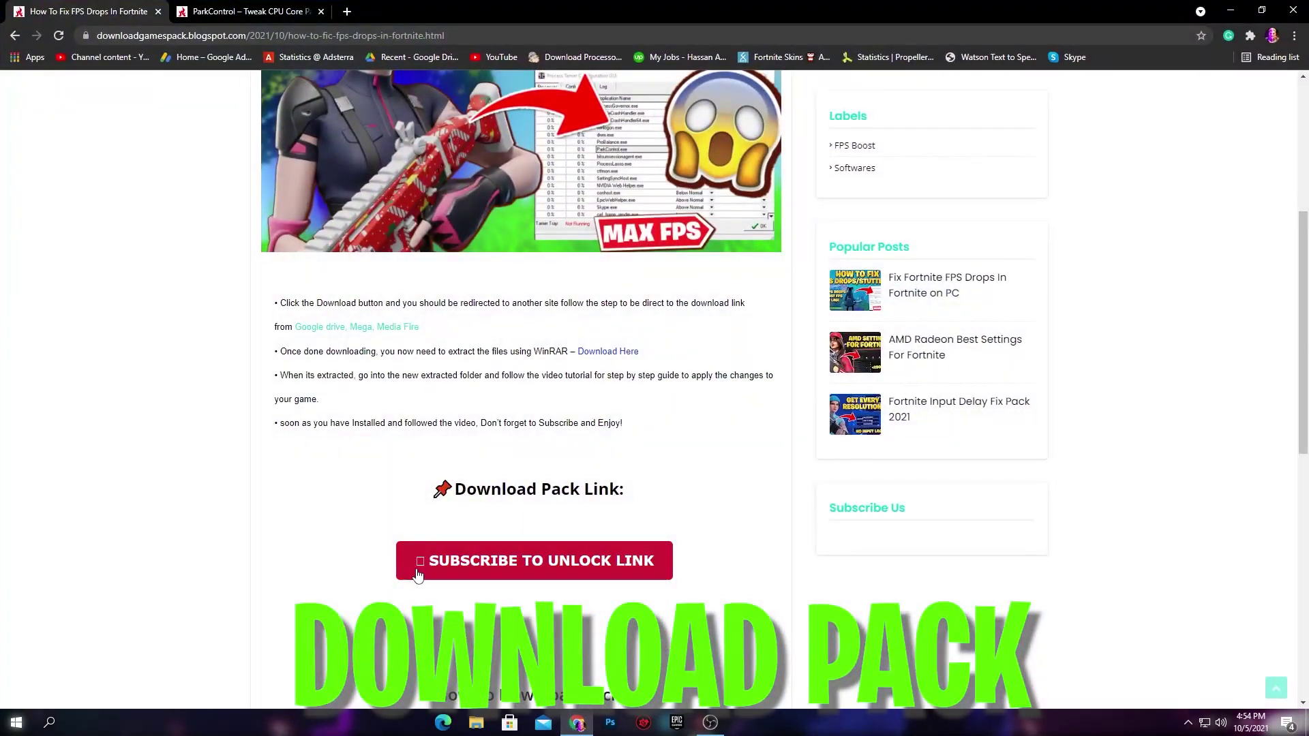
Unlock the pack's download link by visiting the YouTube channel it requires, and return to the download page.
scroll(418, 576, up, 5)
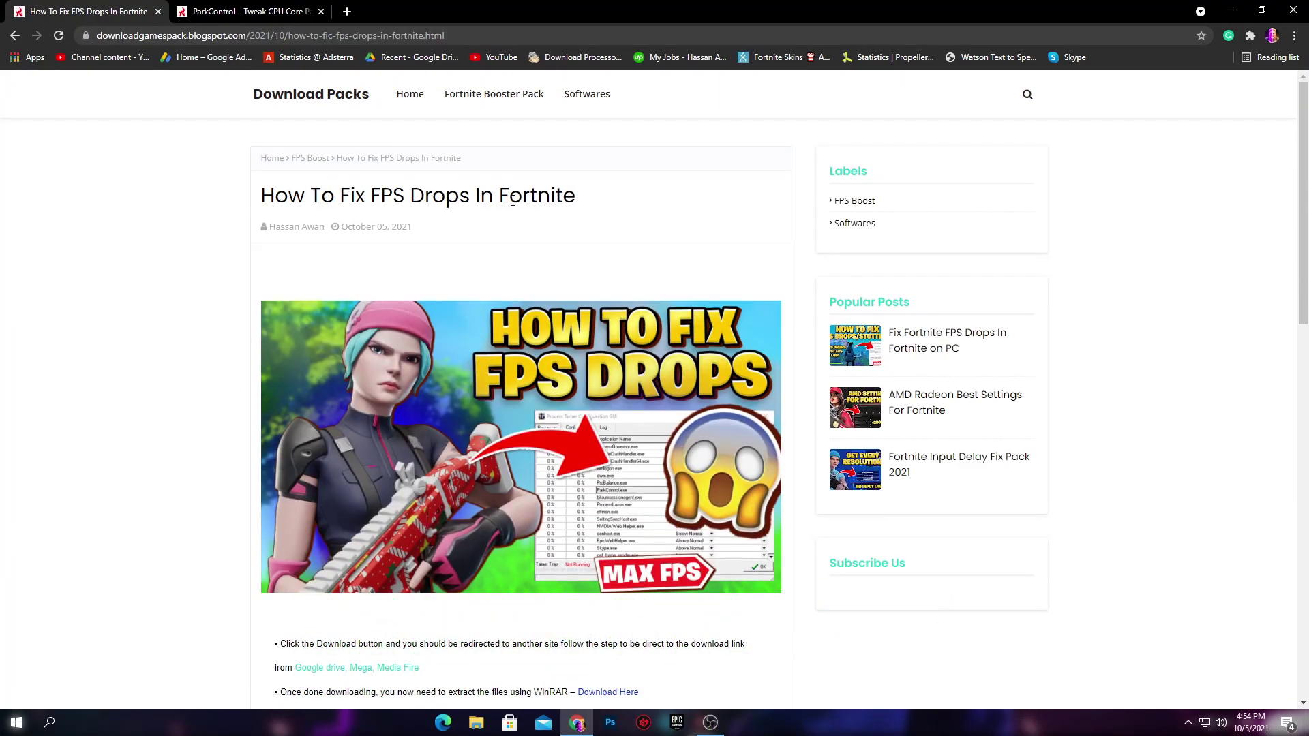
scroll(551, 257, down, 5)
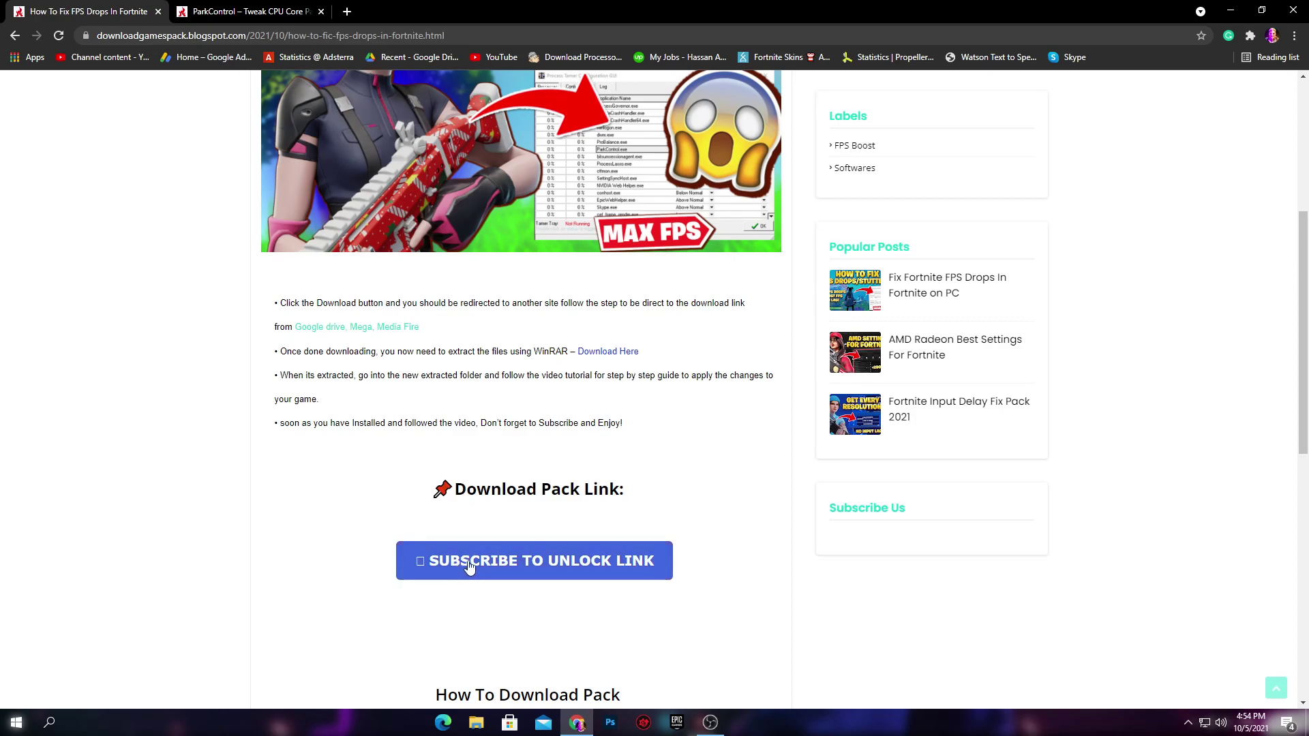
click(559, 569)
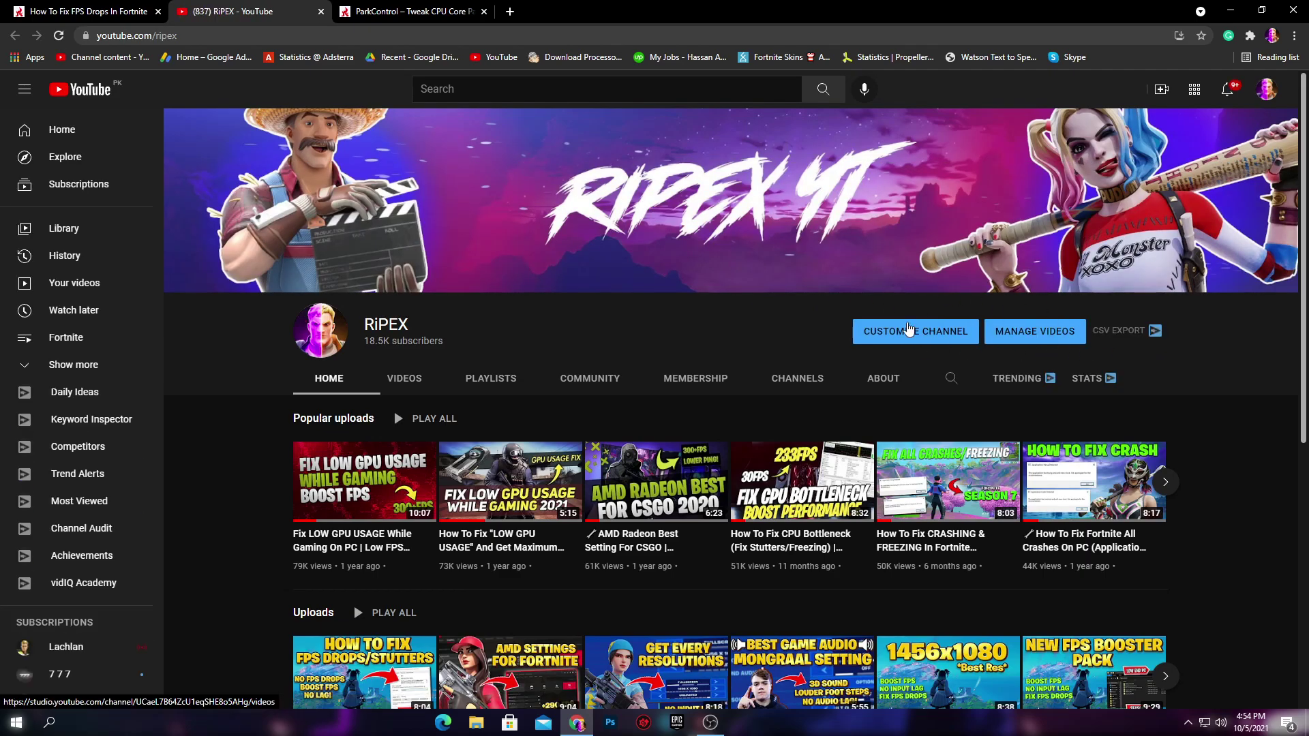
click(113, 6)
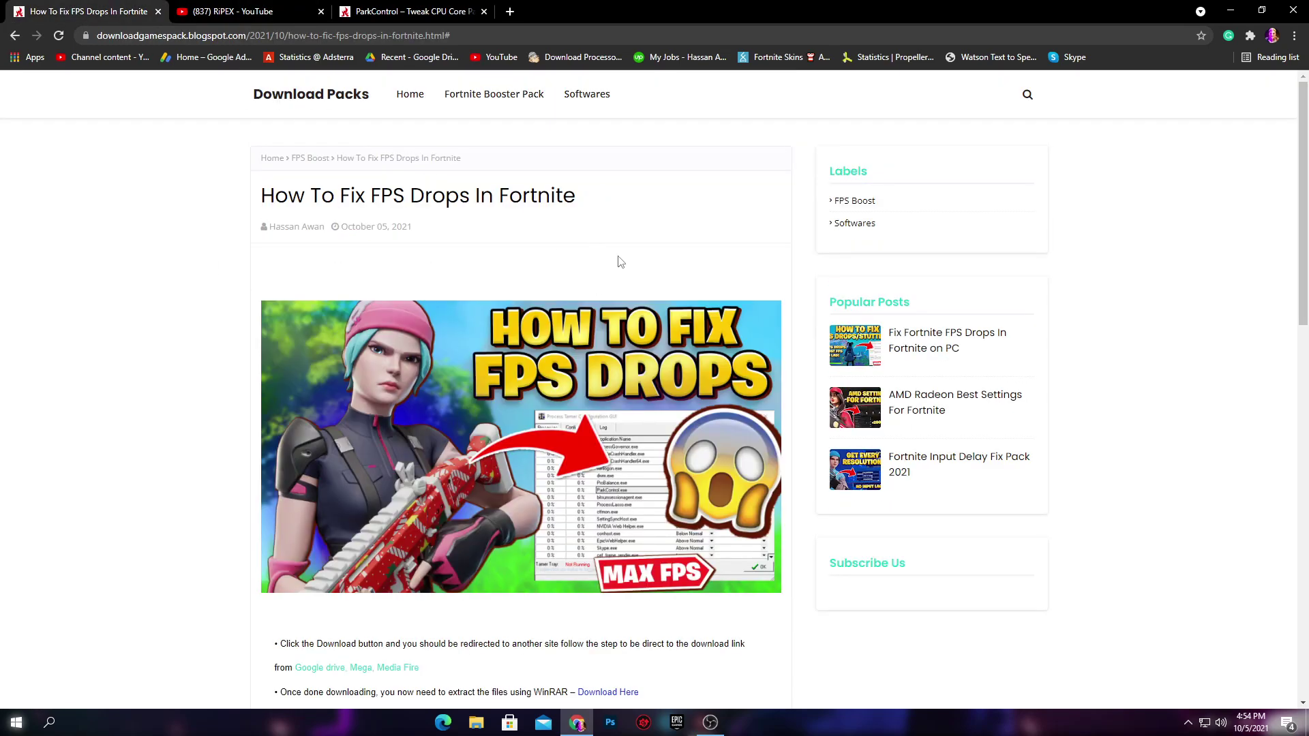
Download Fortnite FPS Drops Fix Pack 2021.rar from Google Drive, copy it to the desktop and dismiss the download dialog.
scroll(597, 245, down, 6)
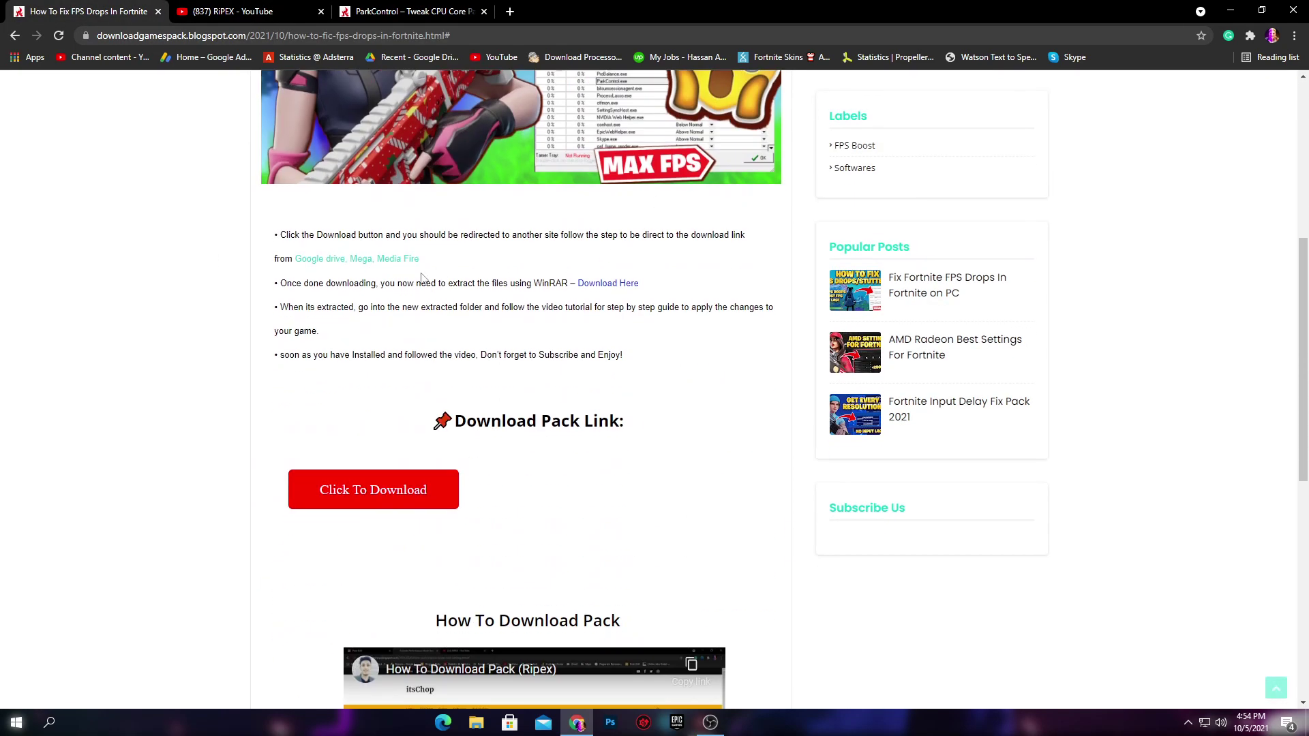
click(357, 494)
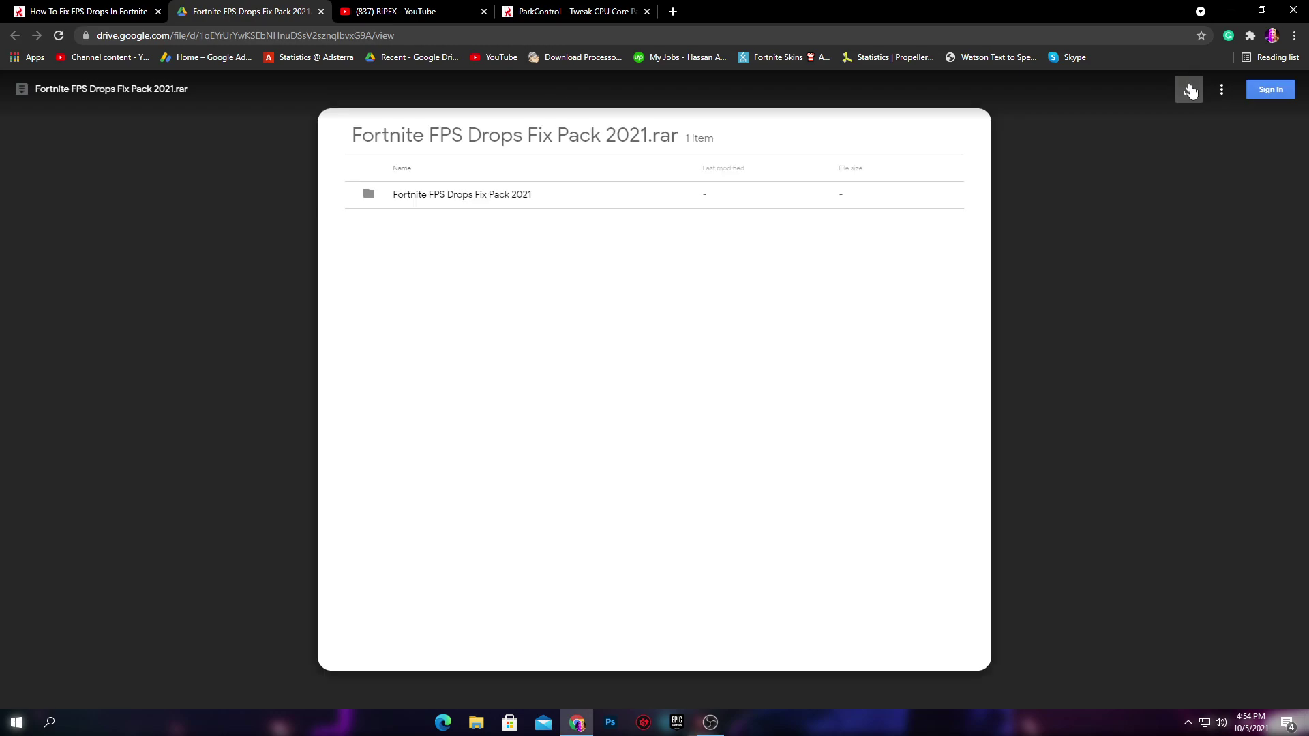
click(1188, 90)
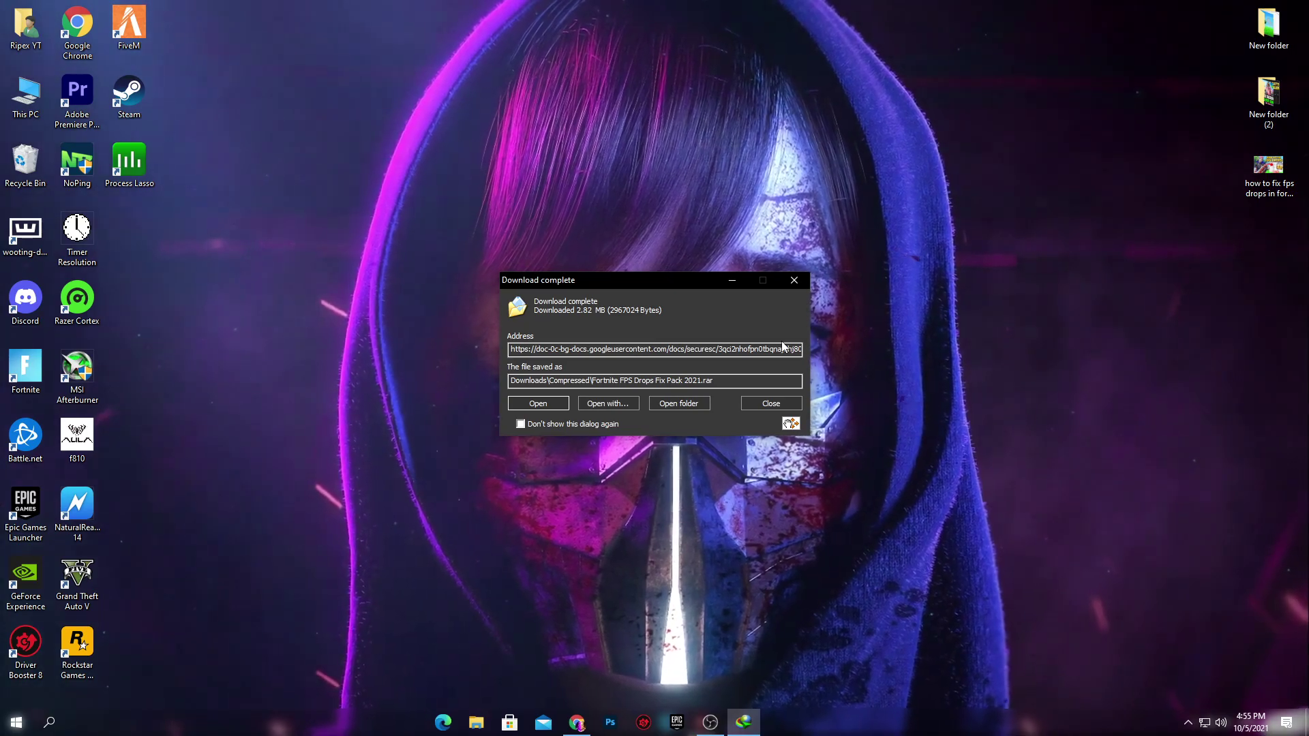
drag(791, 423, 902, 379)
click(794, 280)
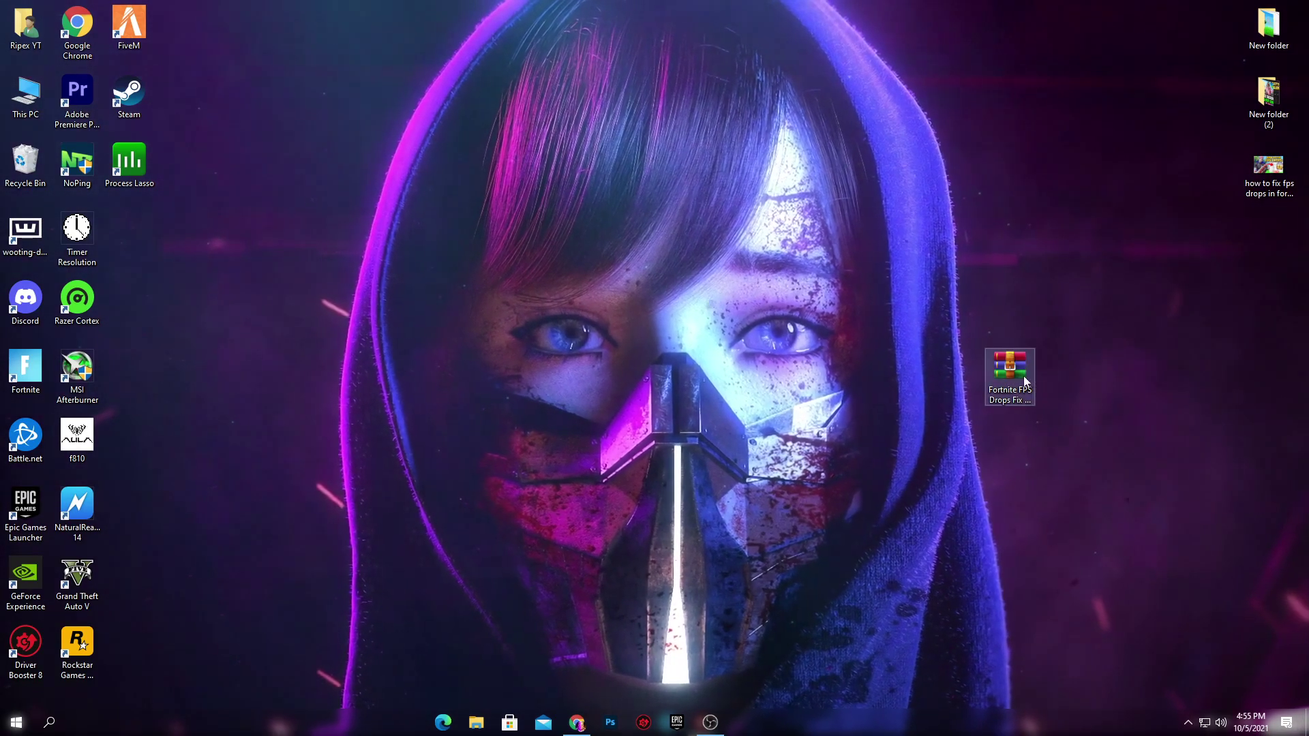
Extract the Fortnite FPS Drops Fix Pack 2021 archive directly onto the desktop and move the extracted folder beside it.
drag(1009, 375, 543, 241)
right_click(543, 240)
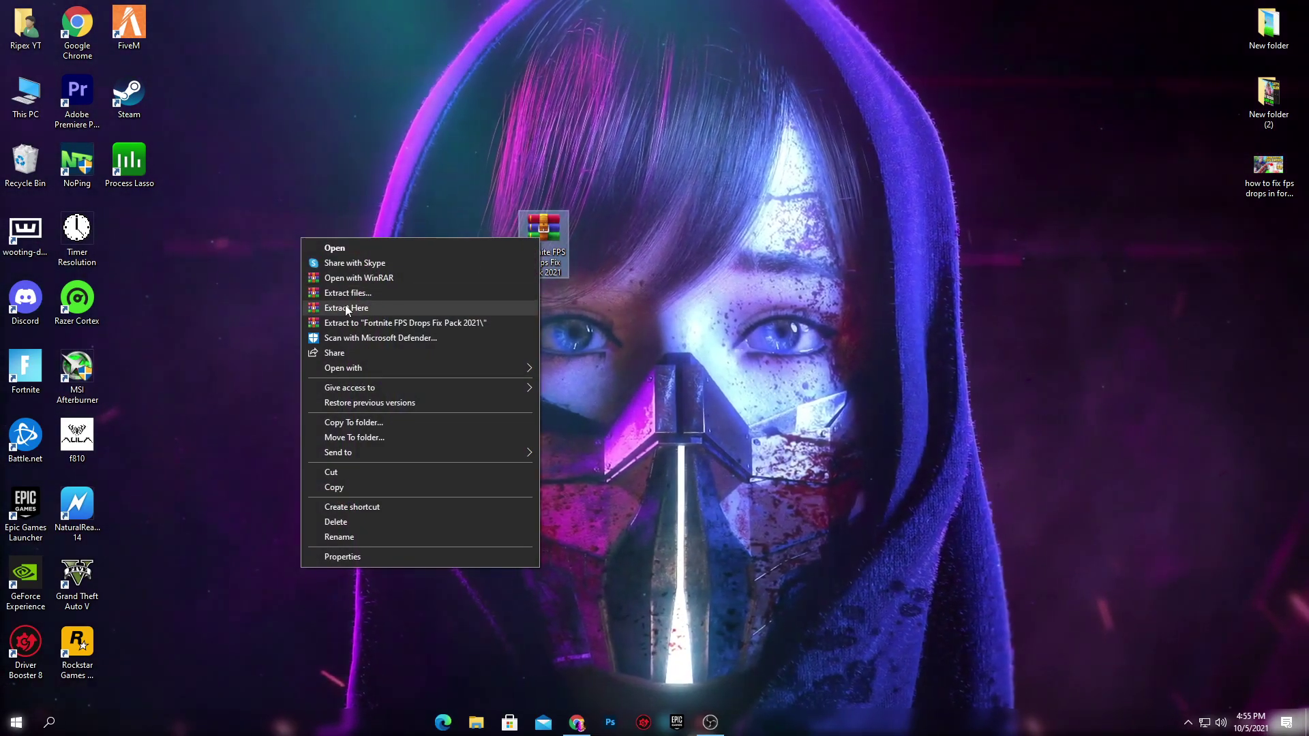
click(346, 309)
drag(131, 228, 467, 247)
Open the Windows Useless Program Disable folder inside the extracted Fortnite FPS Drops Fix Pack 2021 folder.
double_click(432, 240)
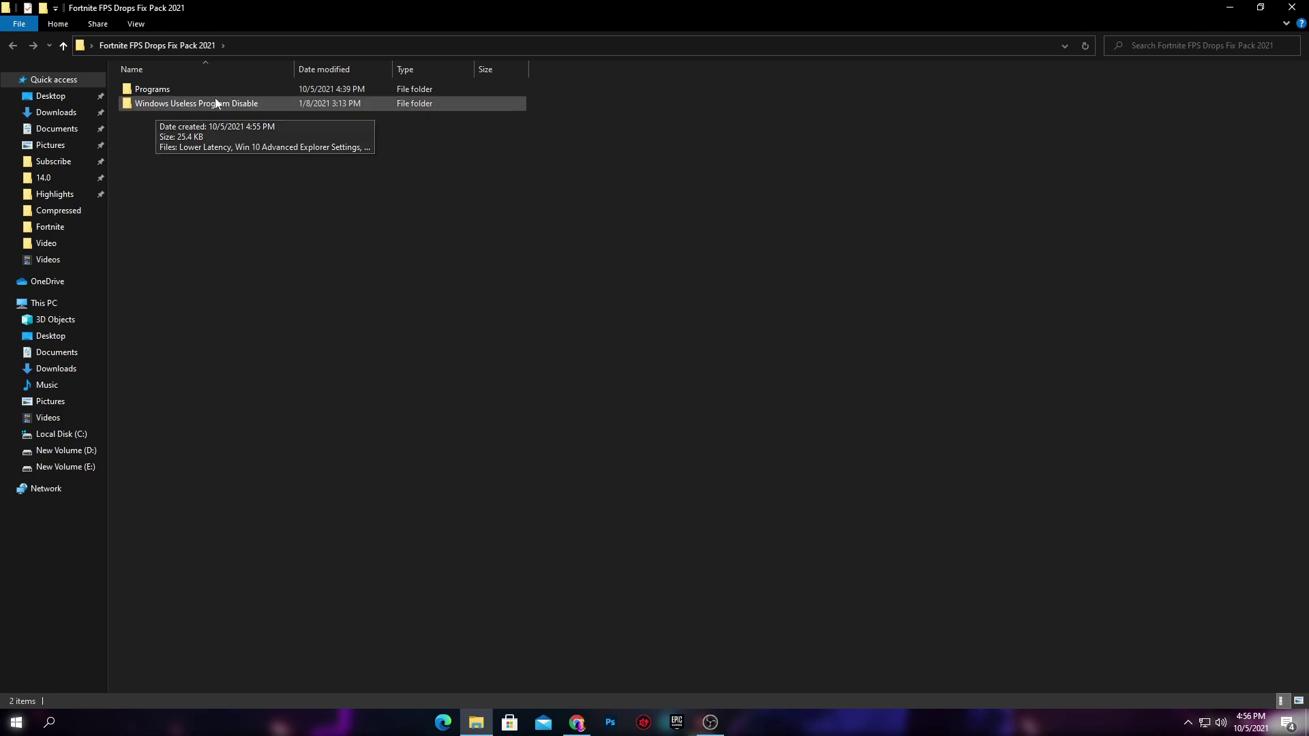
double_click(272, 107)
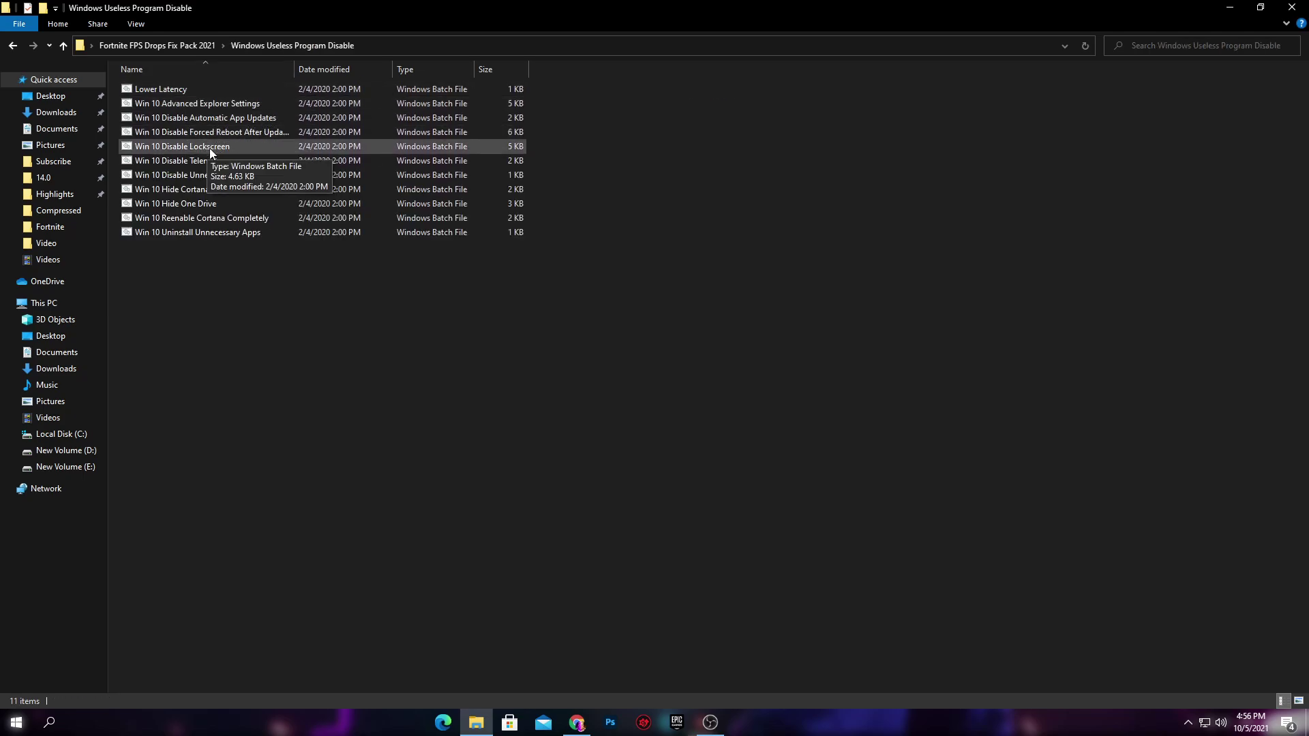
drag(177, 273, 345, 93)
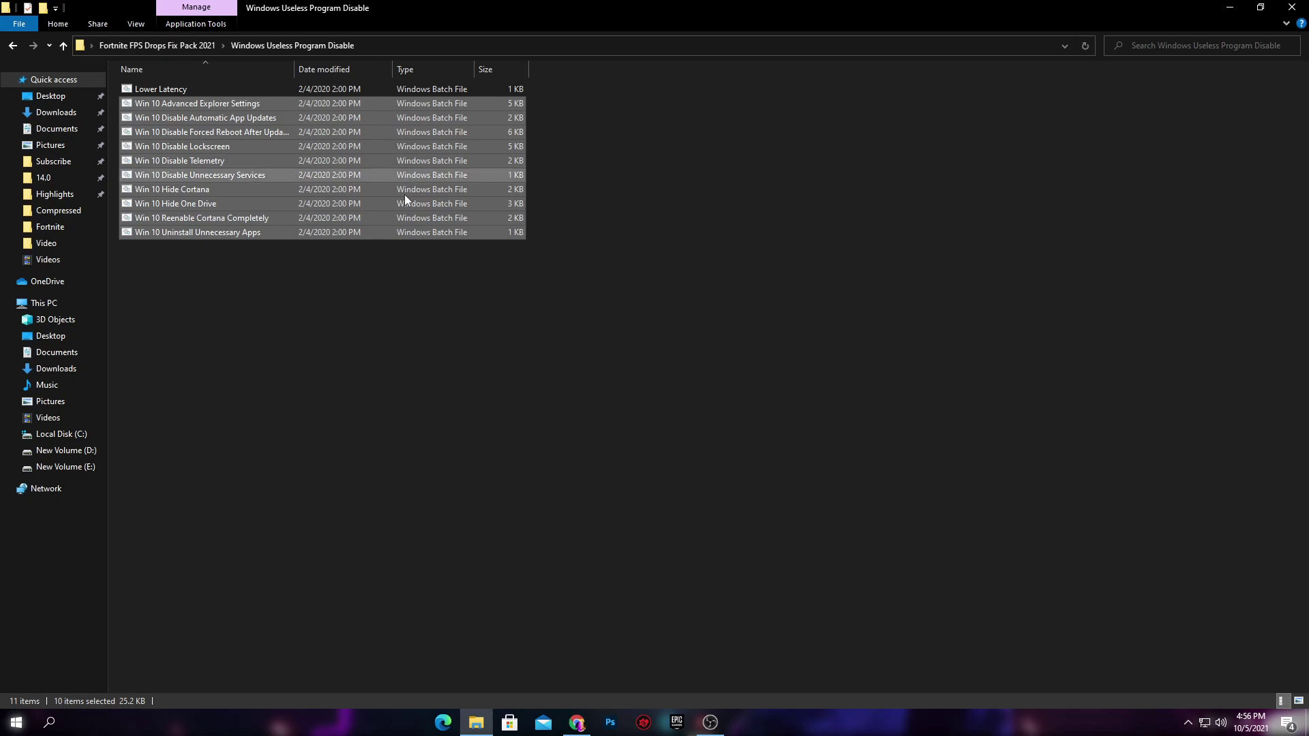
click(219, 281)
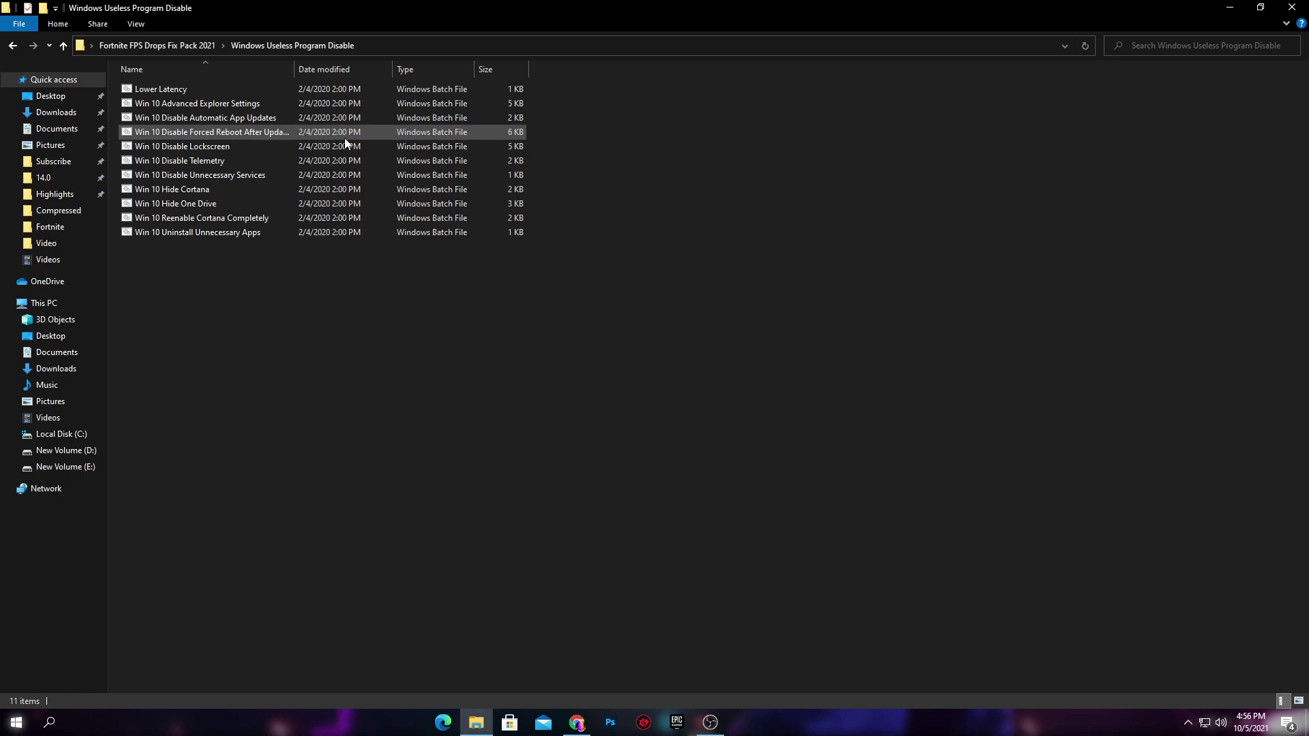
Search Windows for "restore", open the restore point settings and accept system protection turned on for New Volume (D:).
click(45, 729)
text(res)
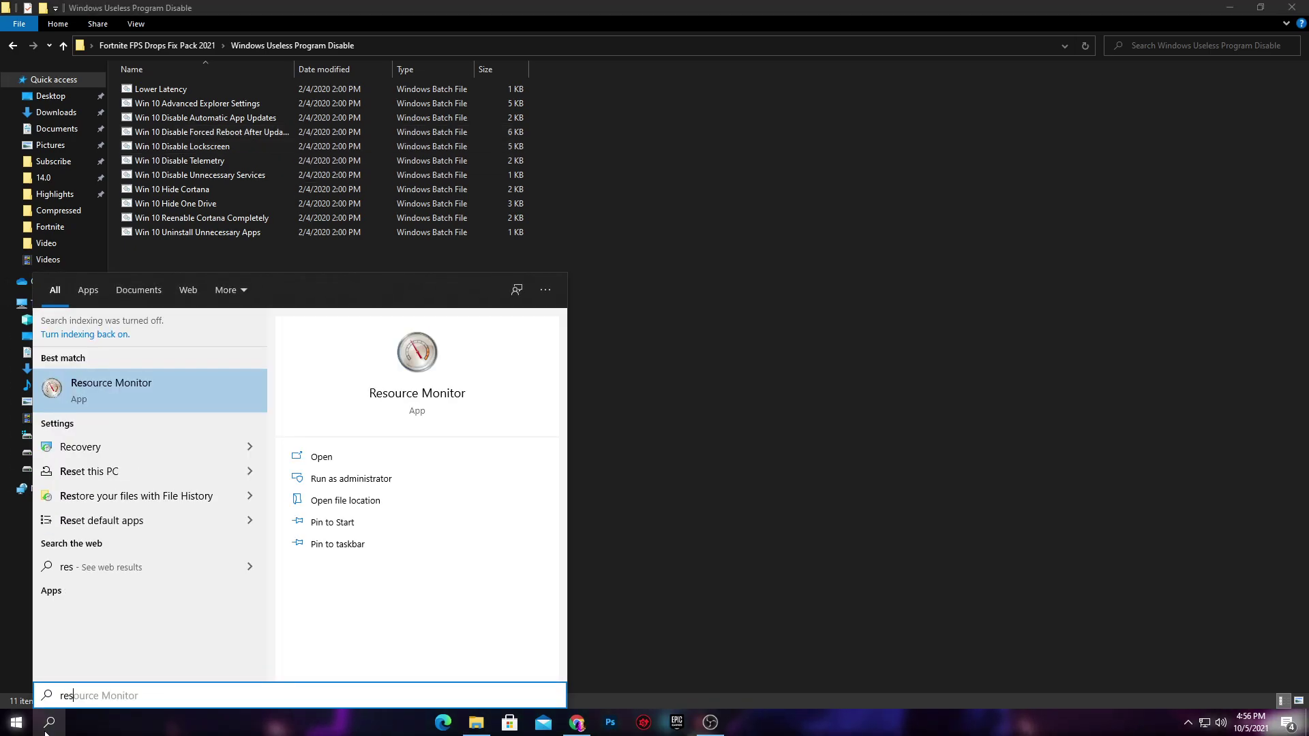
text(tore)
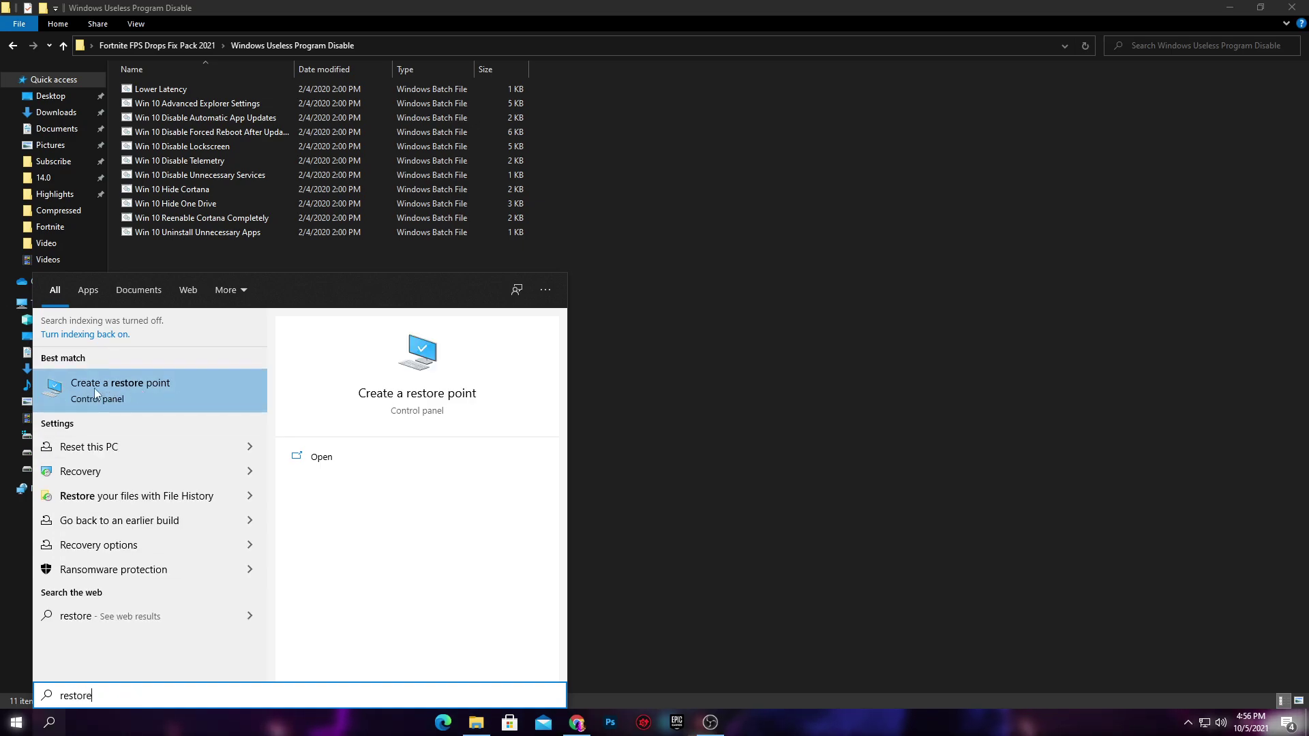
click(156, 389)
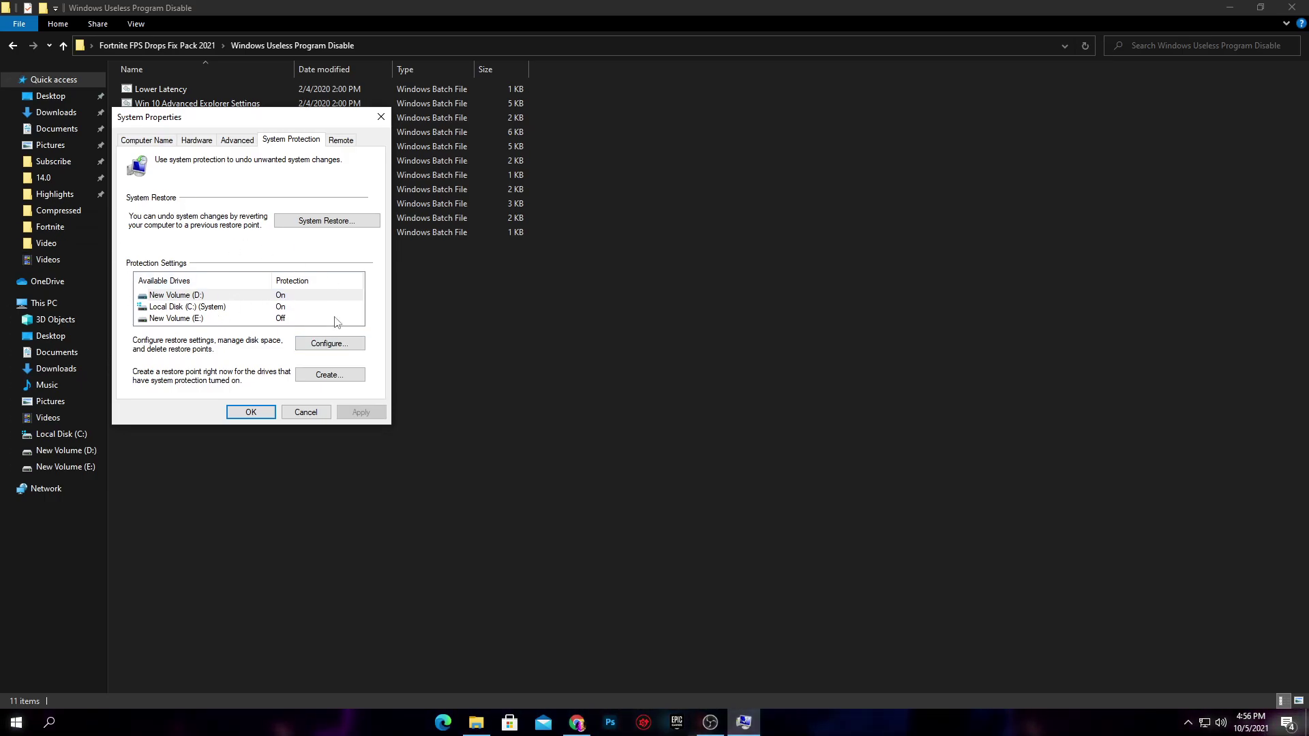
click(326, 344)
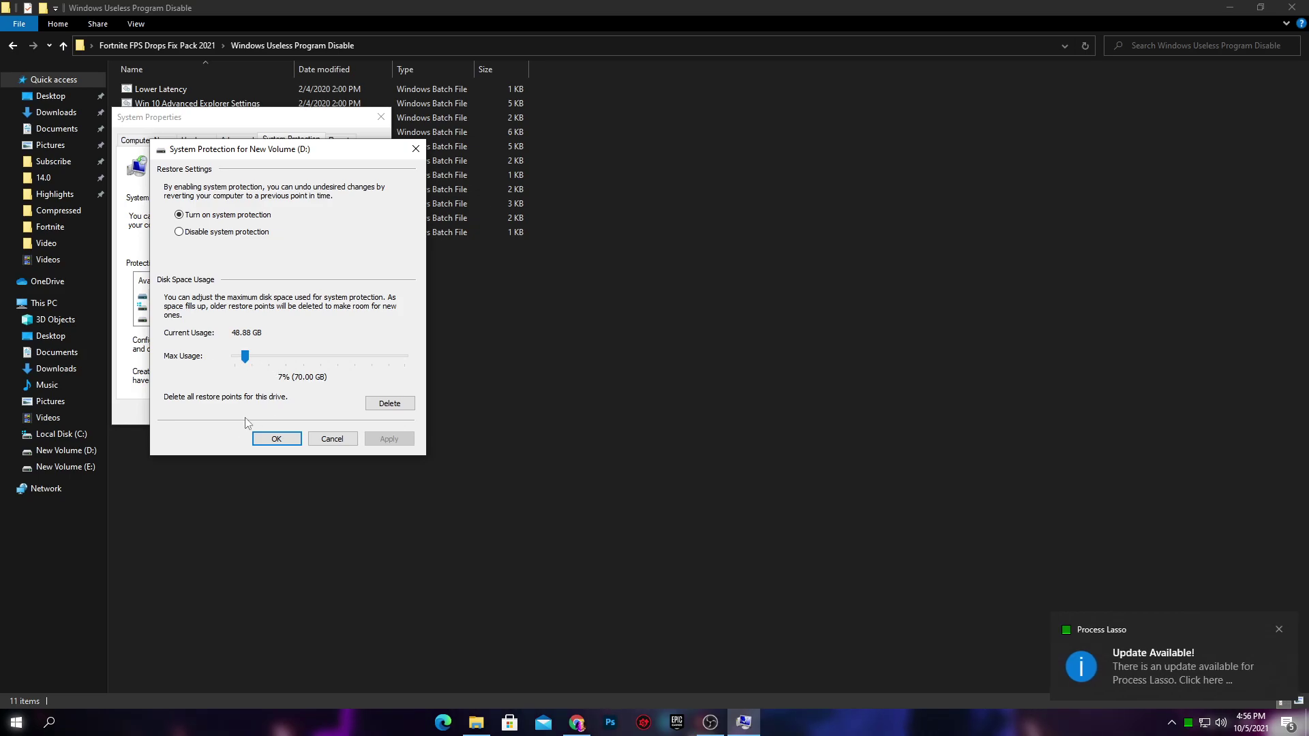
click(263, 438)
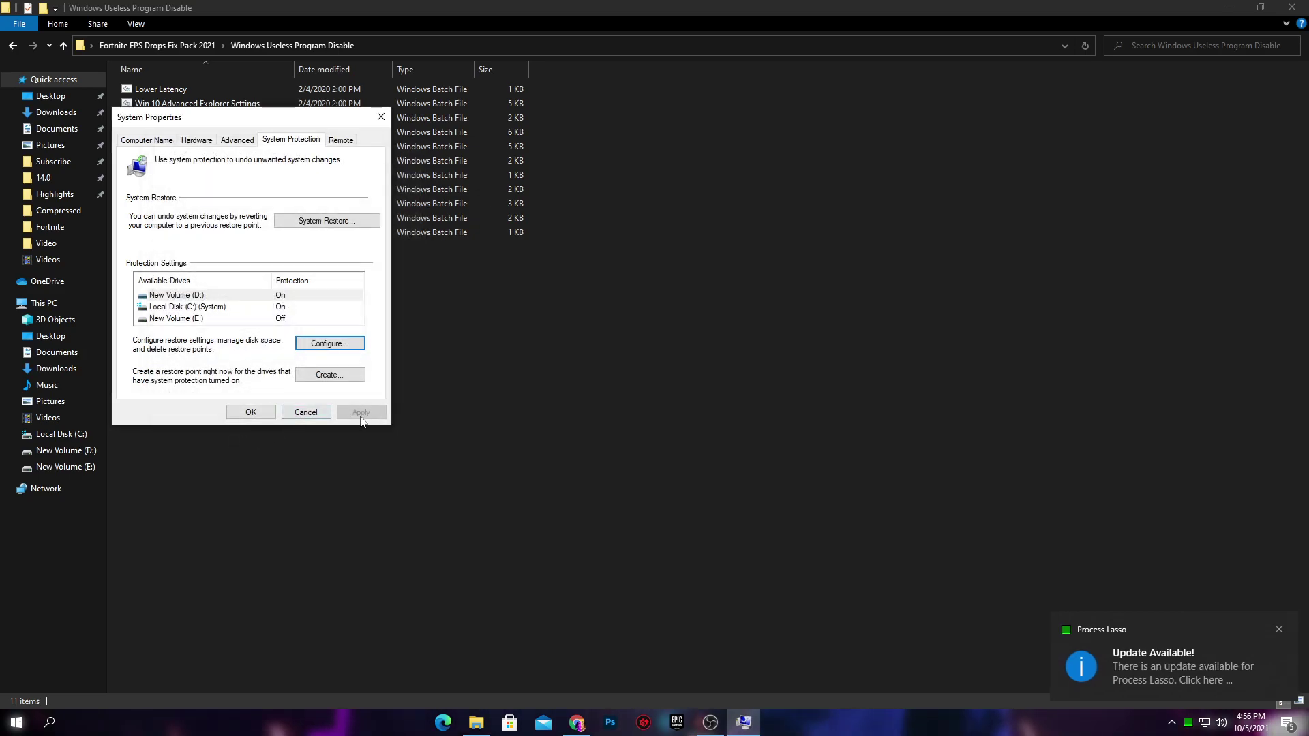
Create a system restore point described as "ripexyt" and close System Properties.
click(330, 376)
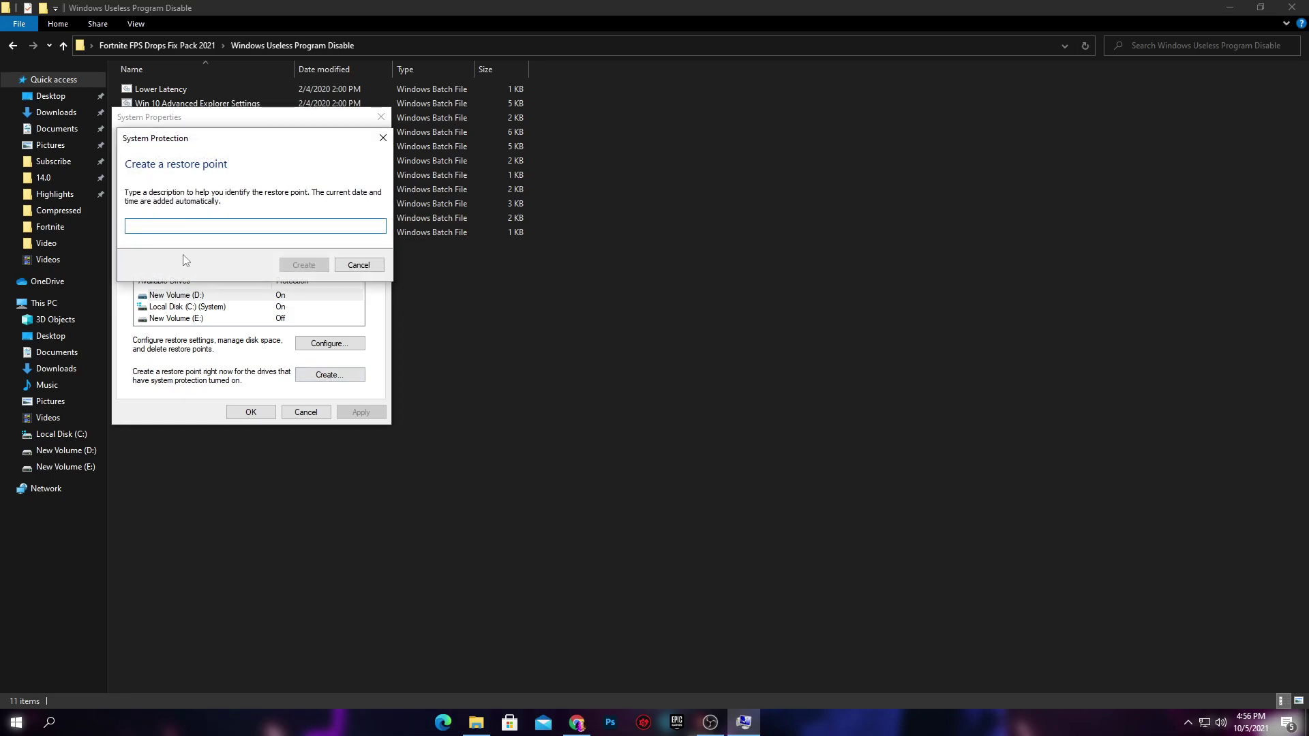
text(ripexyt)
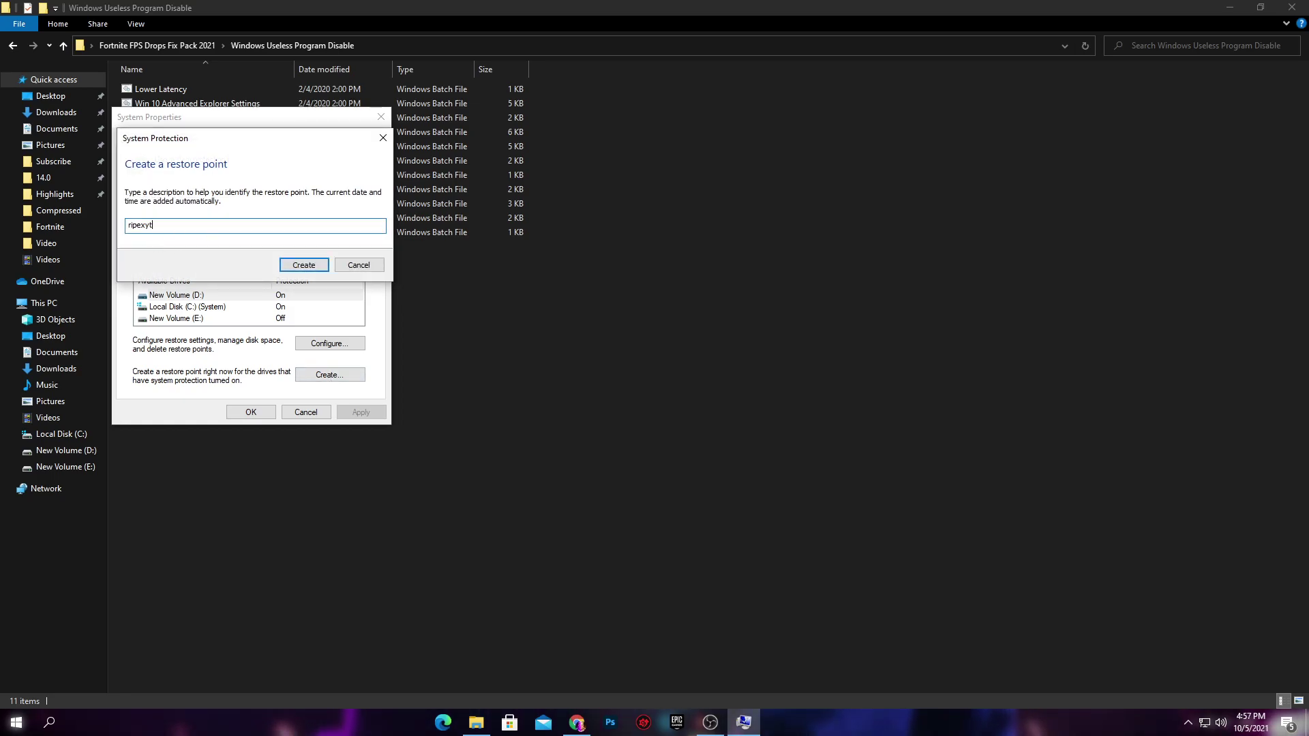
click(287, 264)
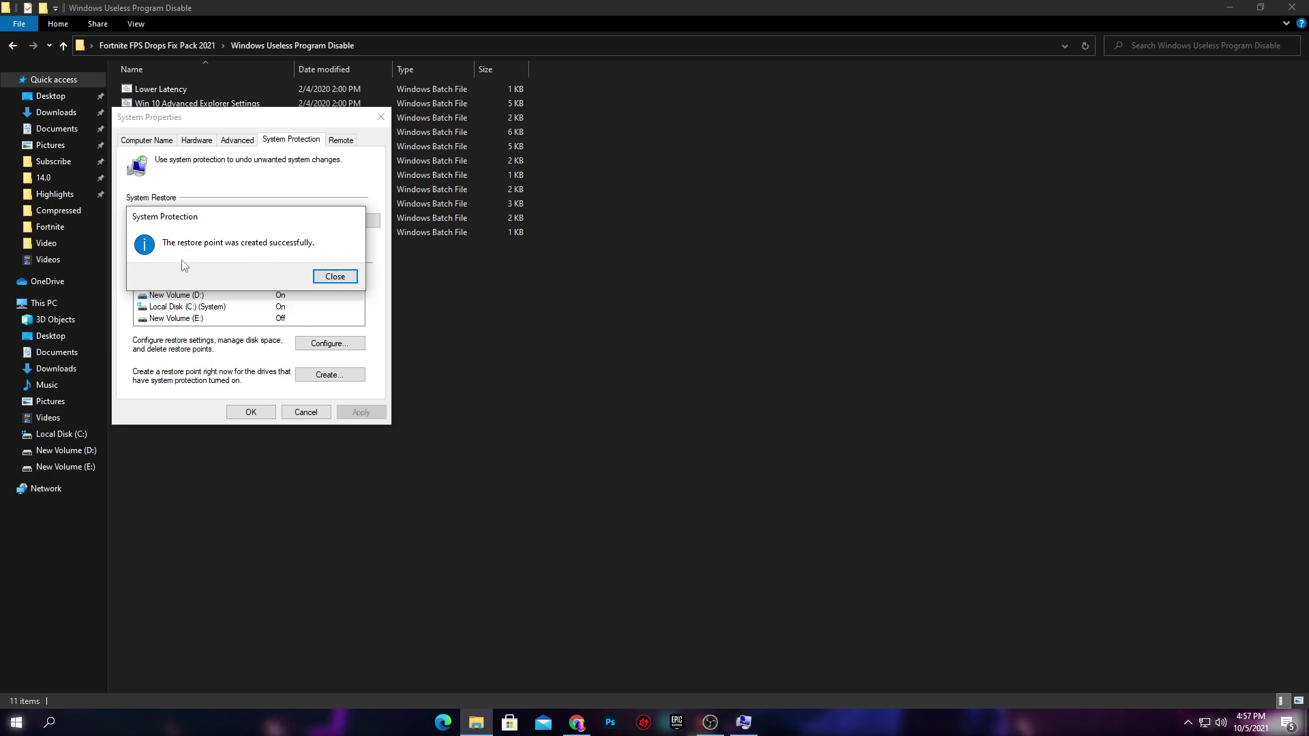
click(334, 276)
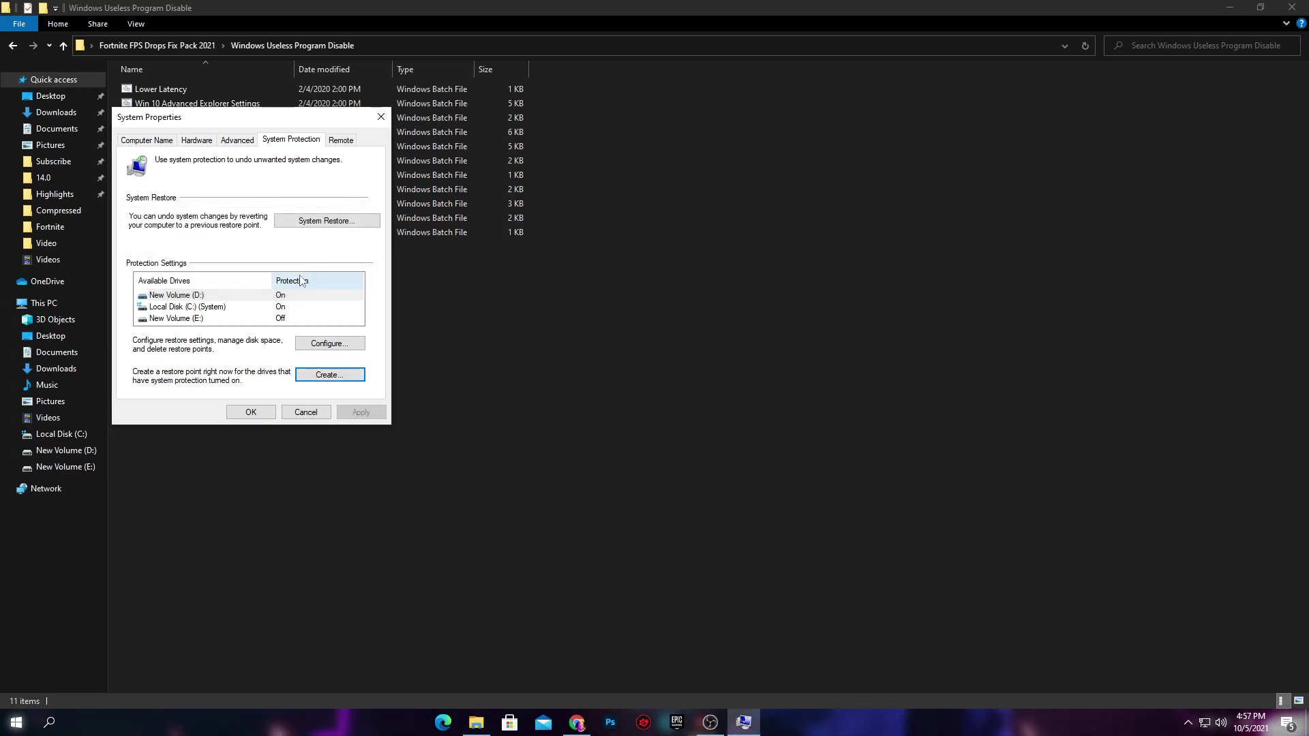
click(249, 412)
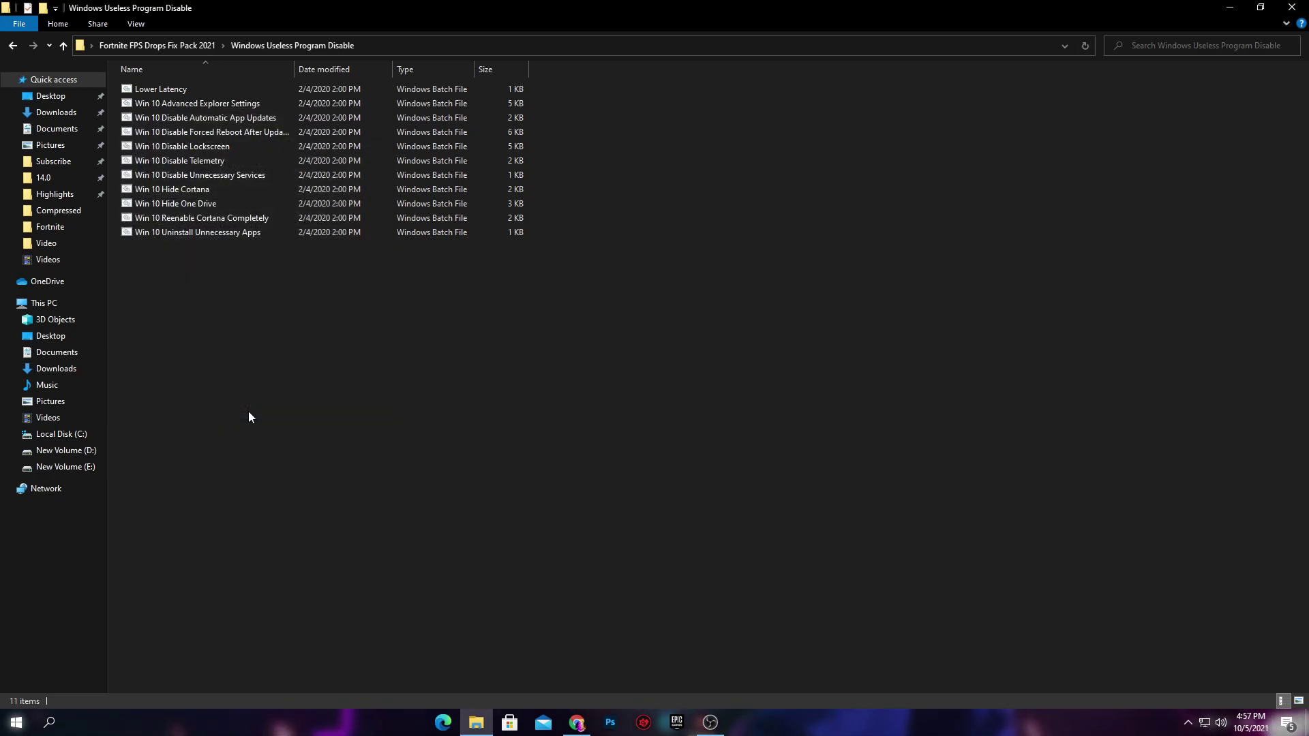
Run all the batch files in the Windows Useless Program Disable folder as administrator.
drag(171, 295, 534, 89)
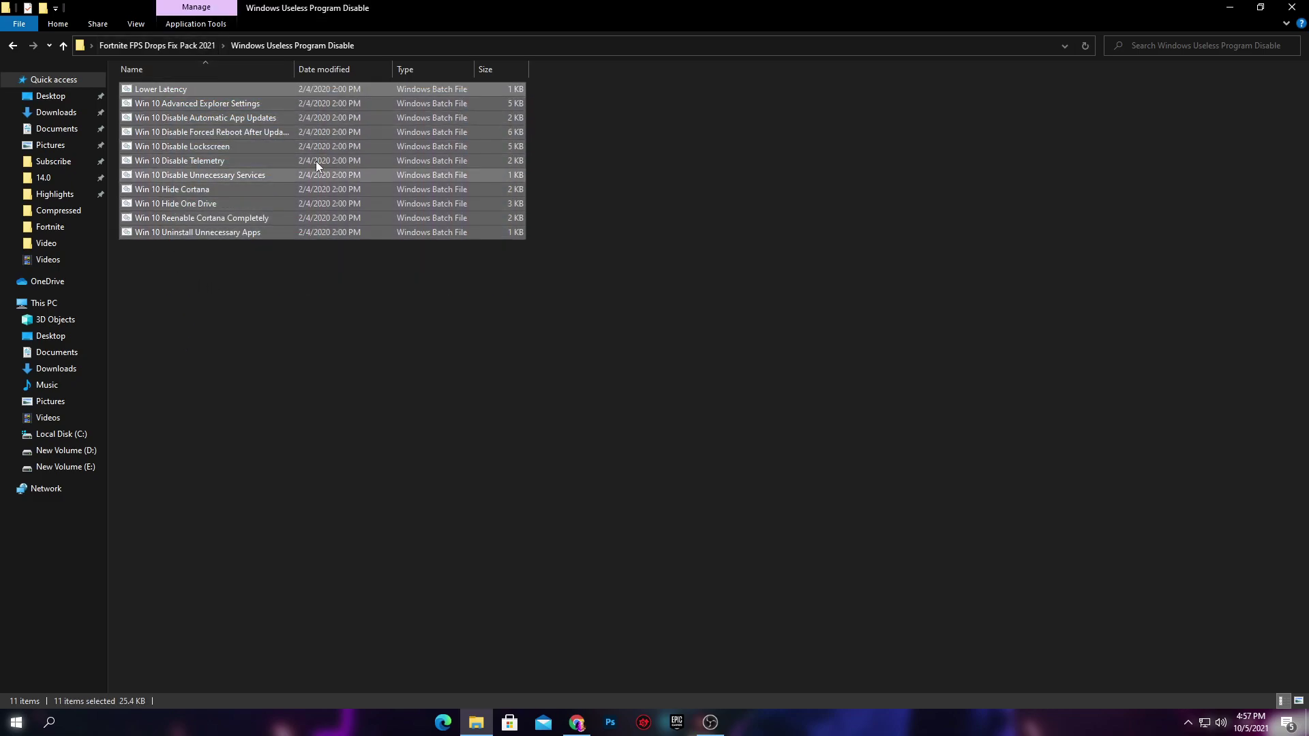
drag(194, 260, 407, 75)
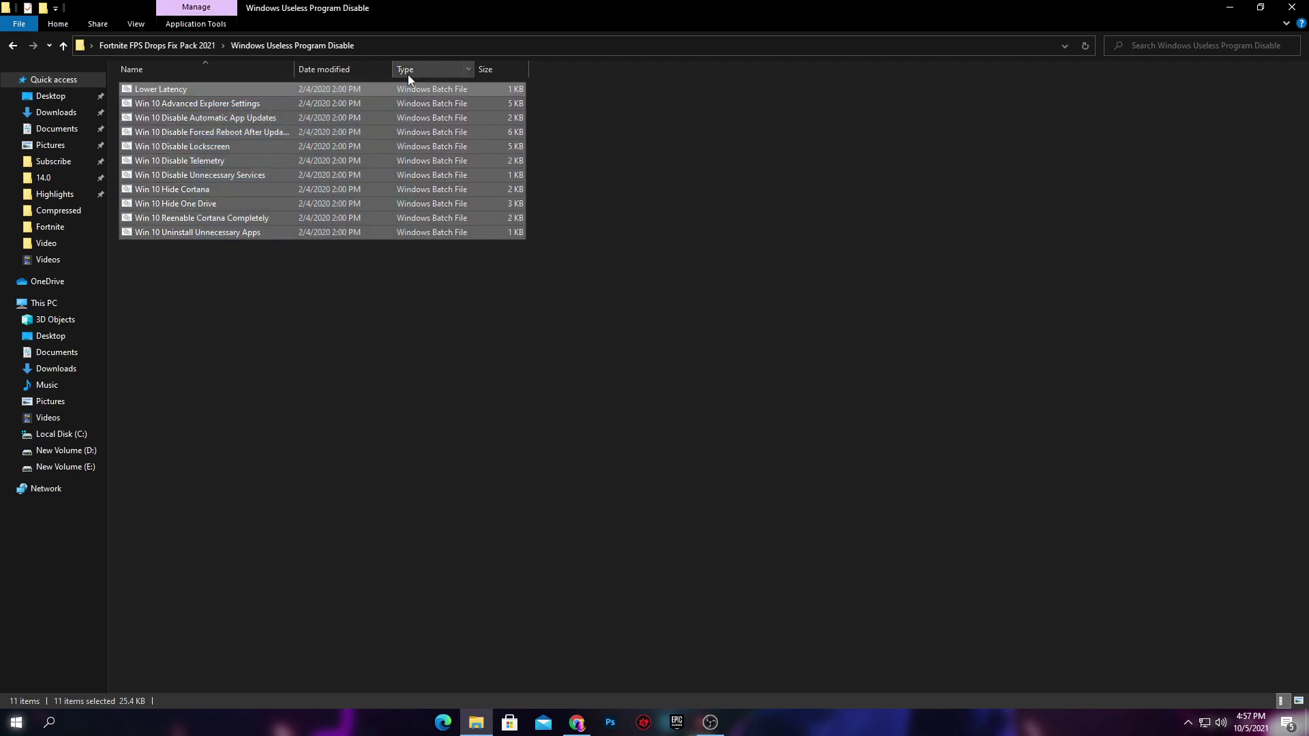
right_click(180, 116)
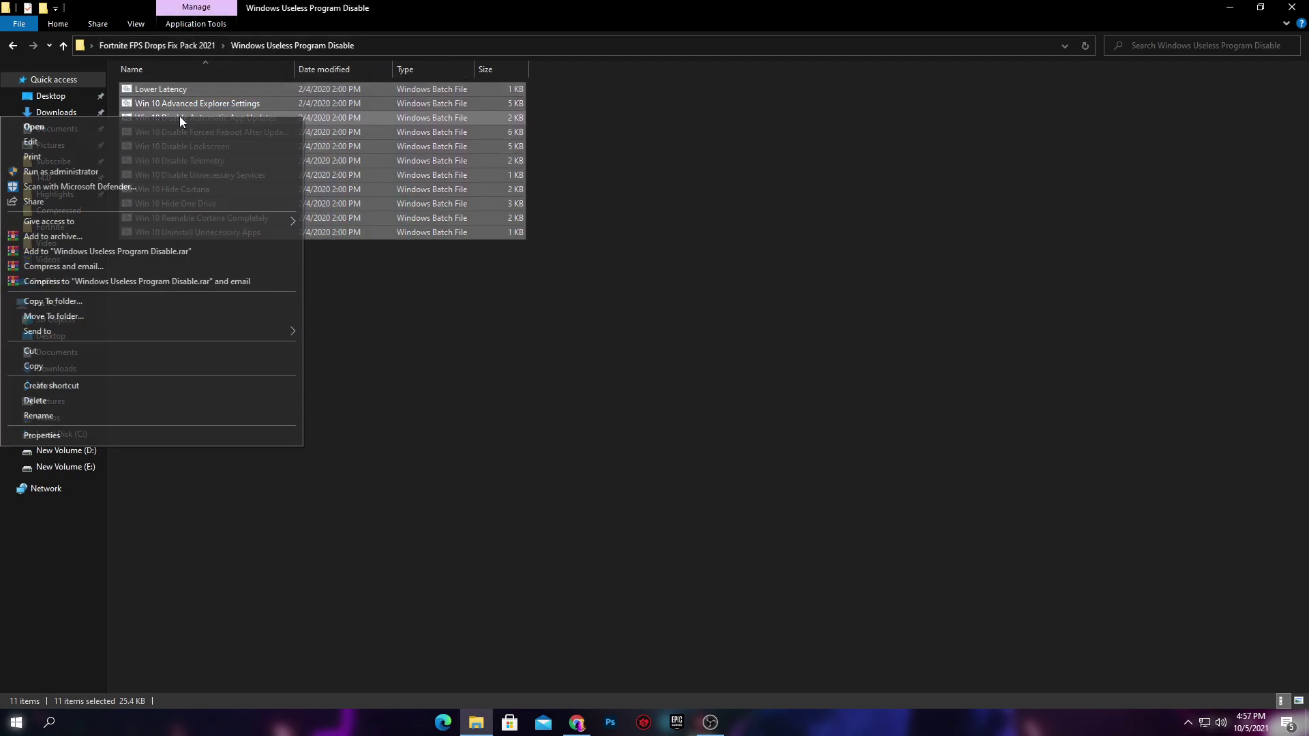
click(53, 173)
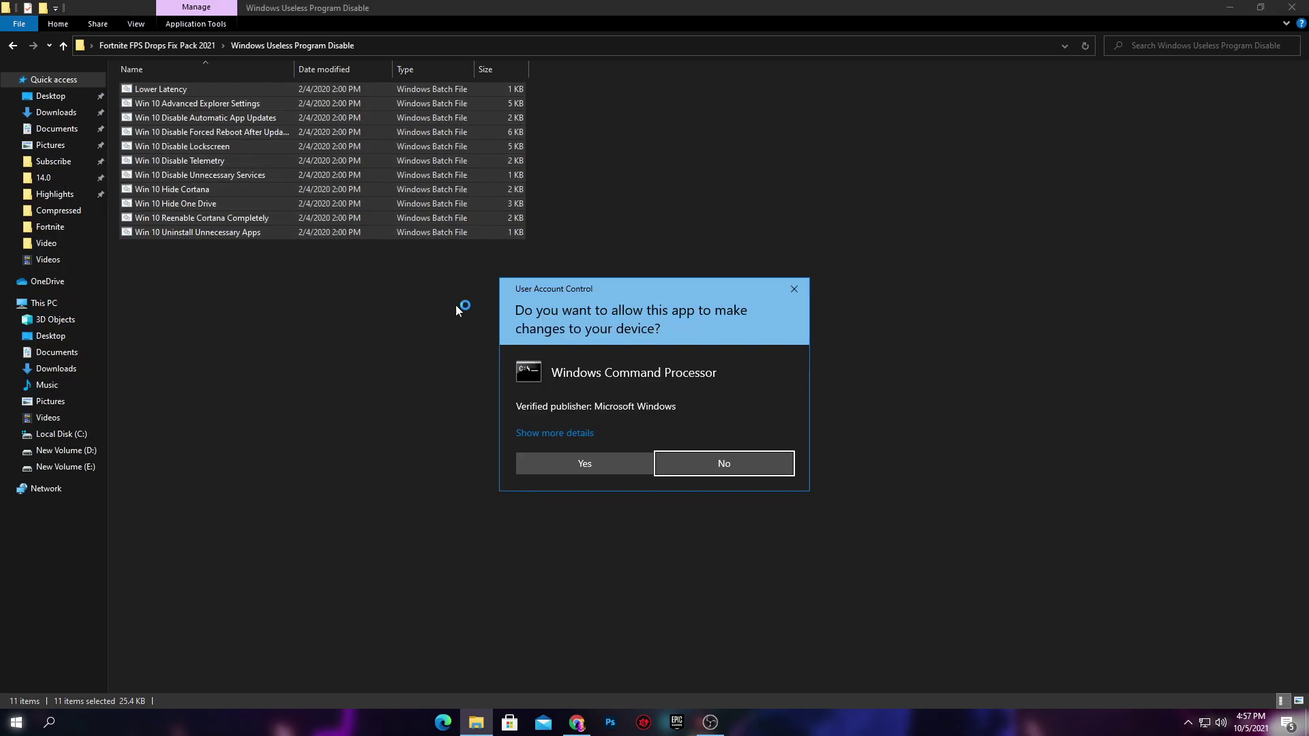
Allow Windows Command Processor to make changes for every batch file that requests administrator permission.
click(565, 466)
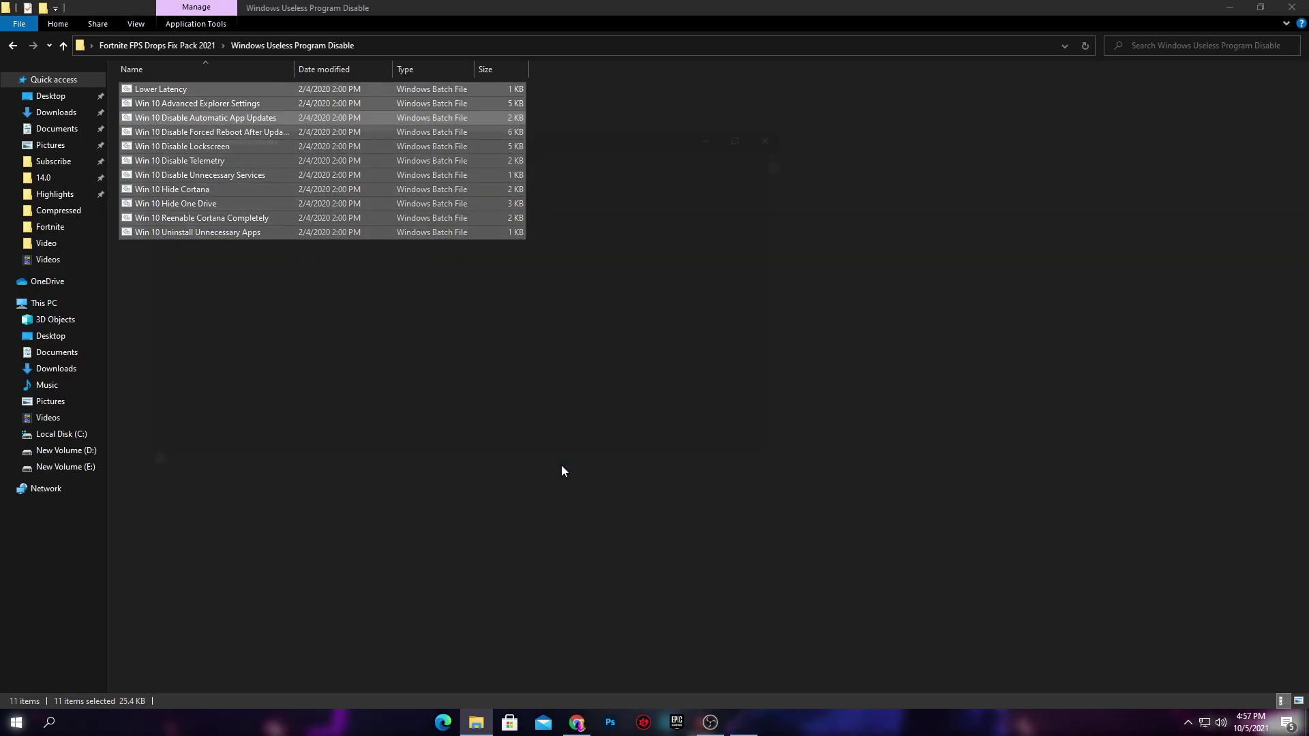
click(559, 462)
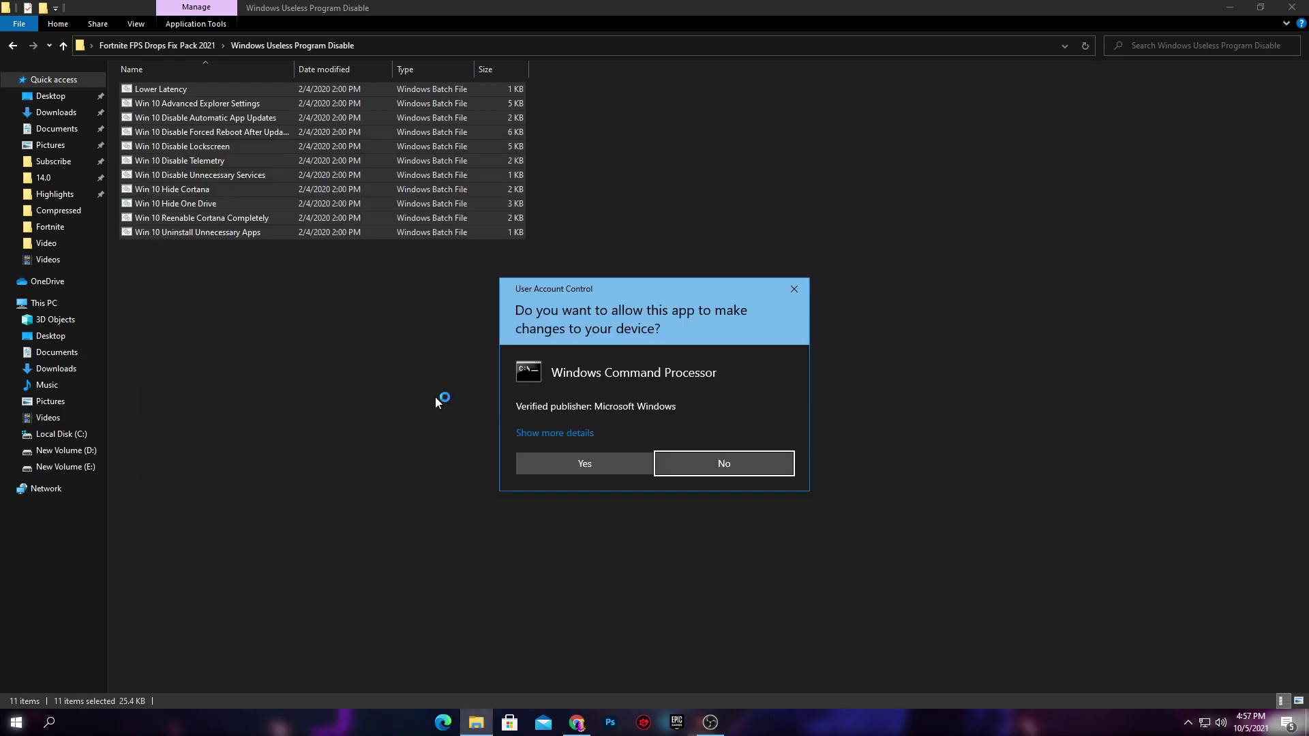
click(557, 456)
click(583, 463)
click(590, 465)
click(567, 463)
click(564, 457)
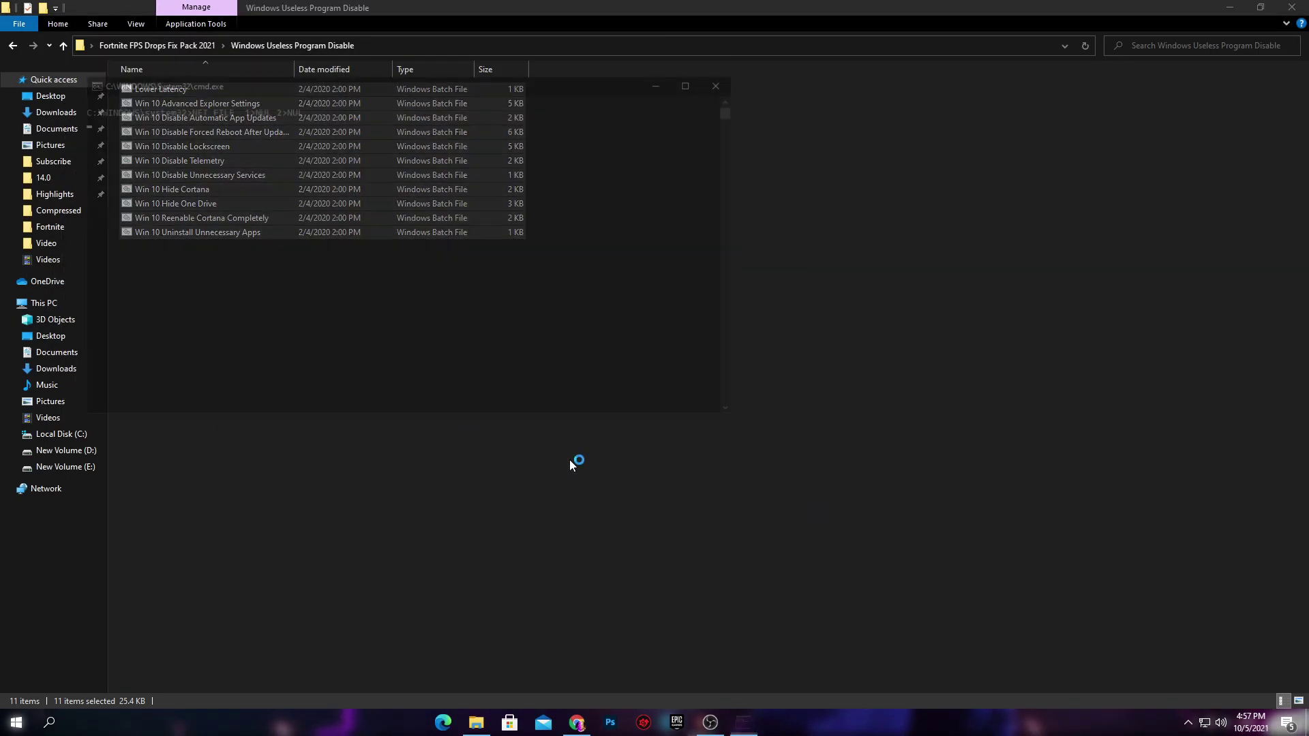
click(577, 461)
click(579, 462)
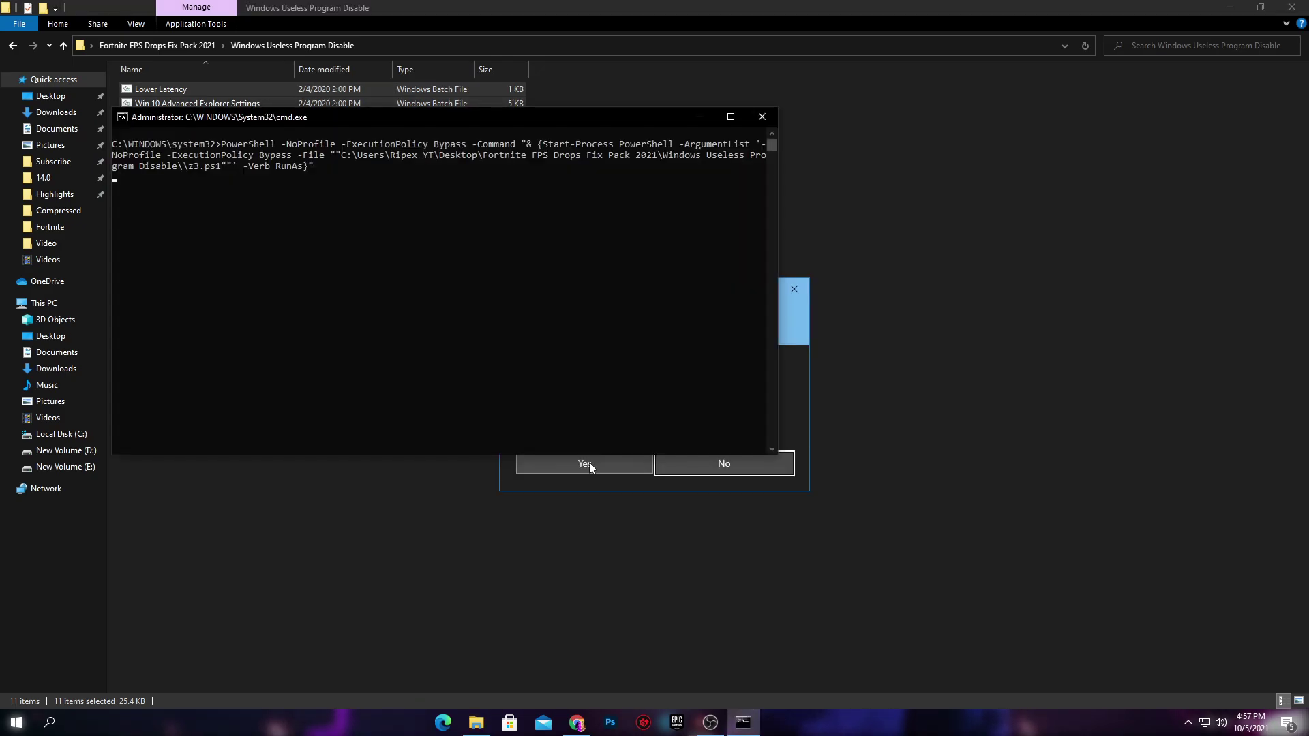
click(590, 462)
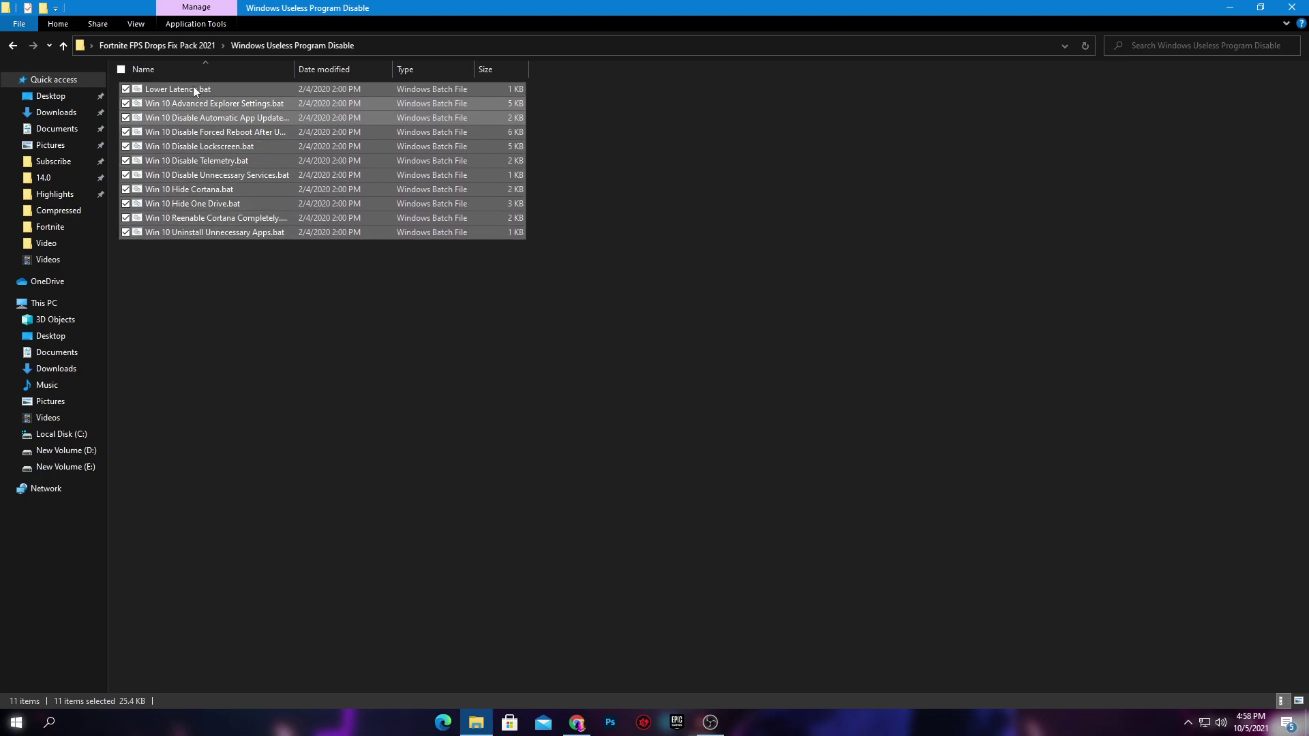
Open the fix pack's Programs folder and launch ProcessTamerSetup.exe with permission to make changes.
click(142, 47)
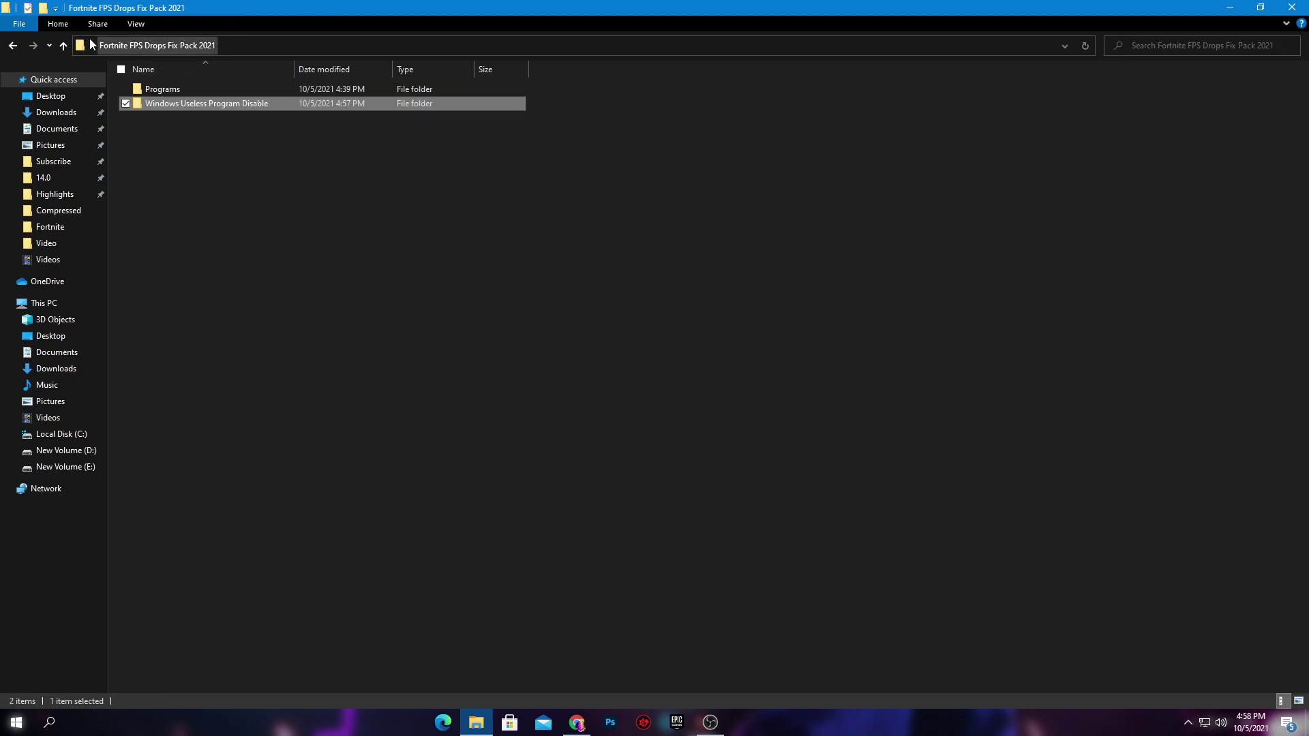
double_click(183, 90)
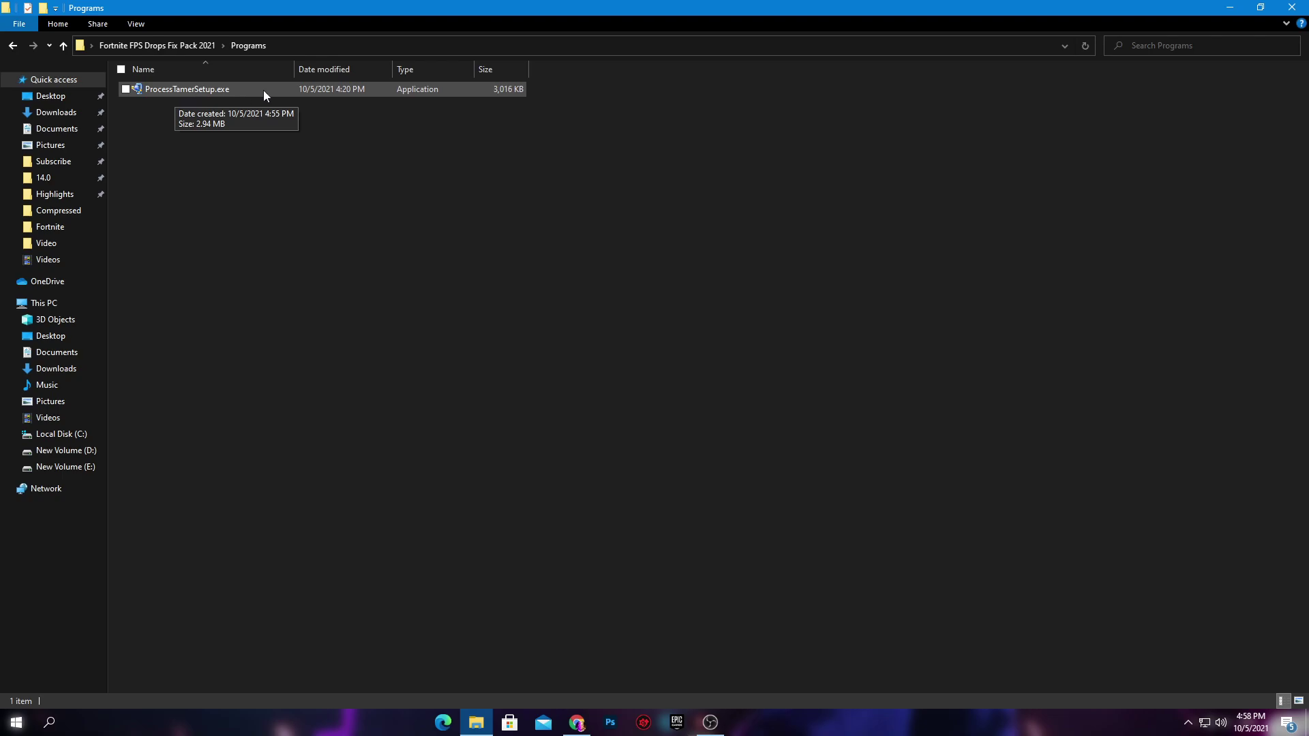
right_click(171, 88)
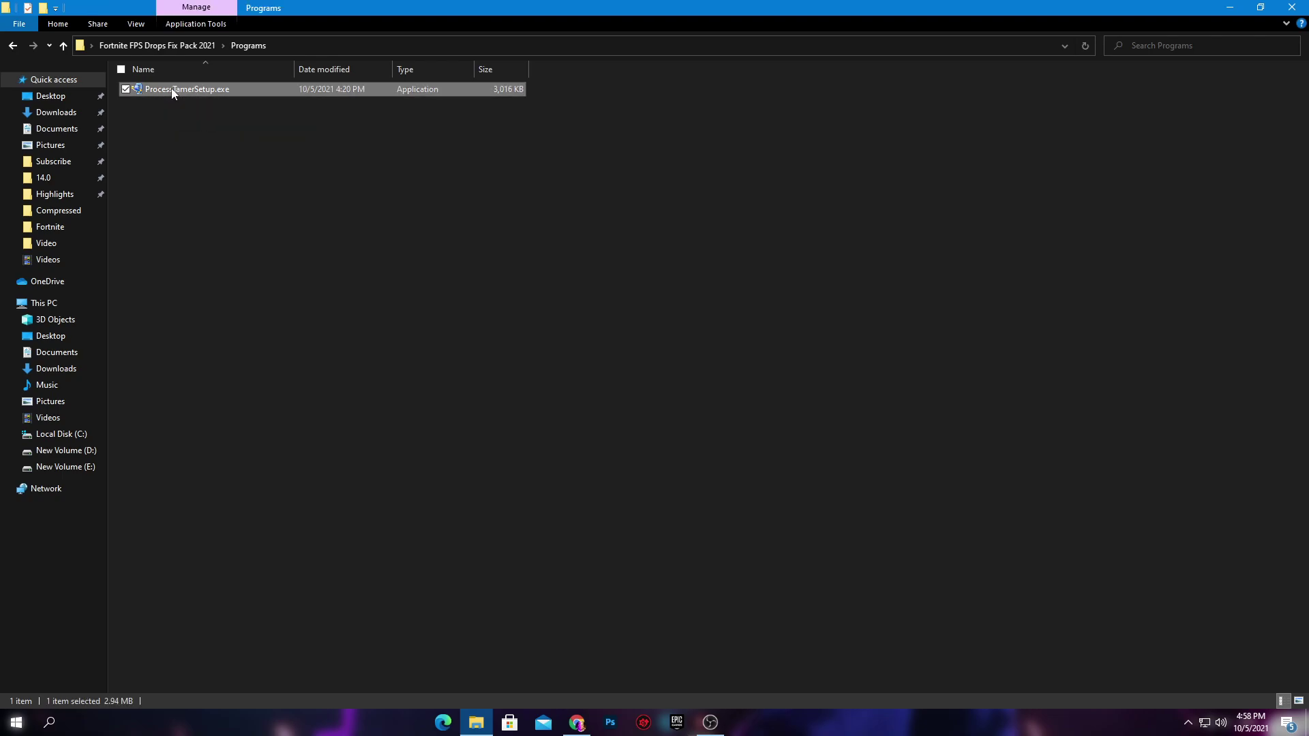
click(104, 96)
click(585, 473)
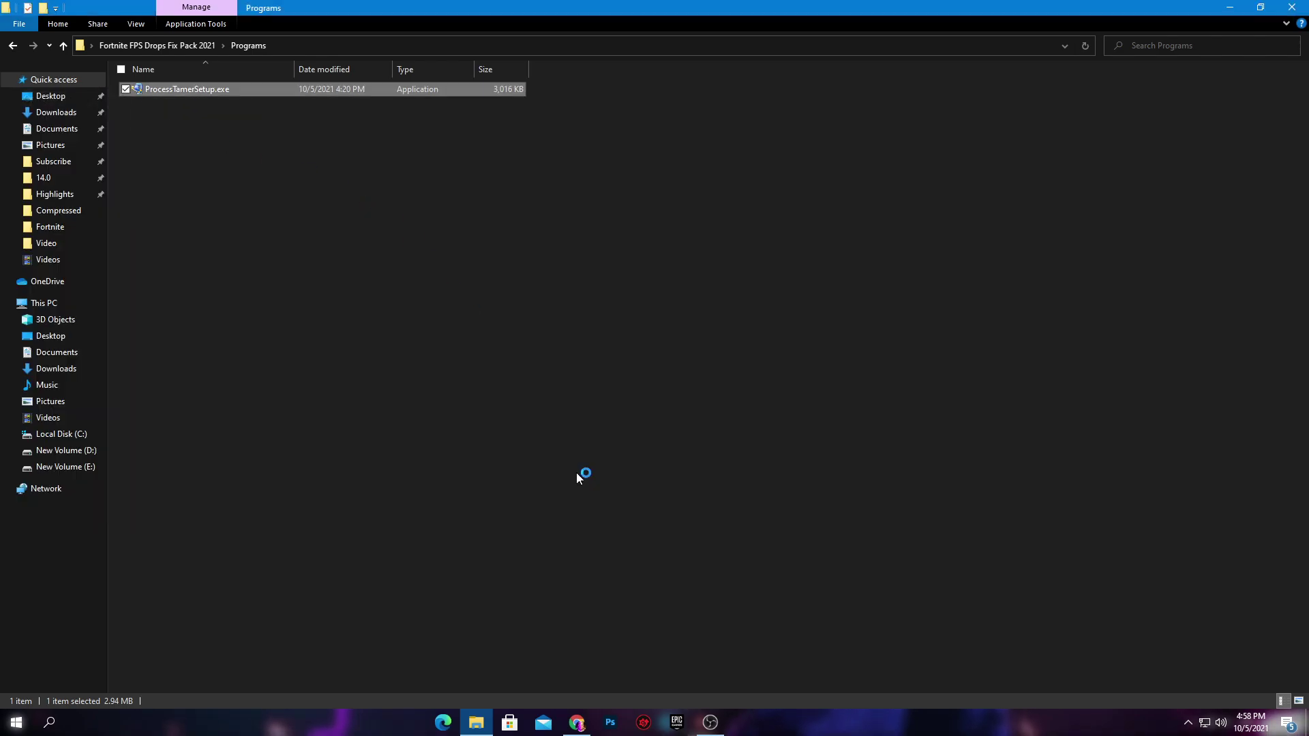
Install Process Tamer with the default setup options and finish the setup wizard.
click(705, 418)
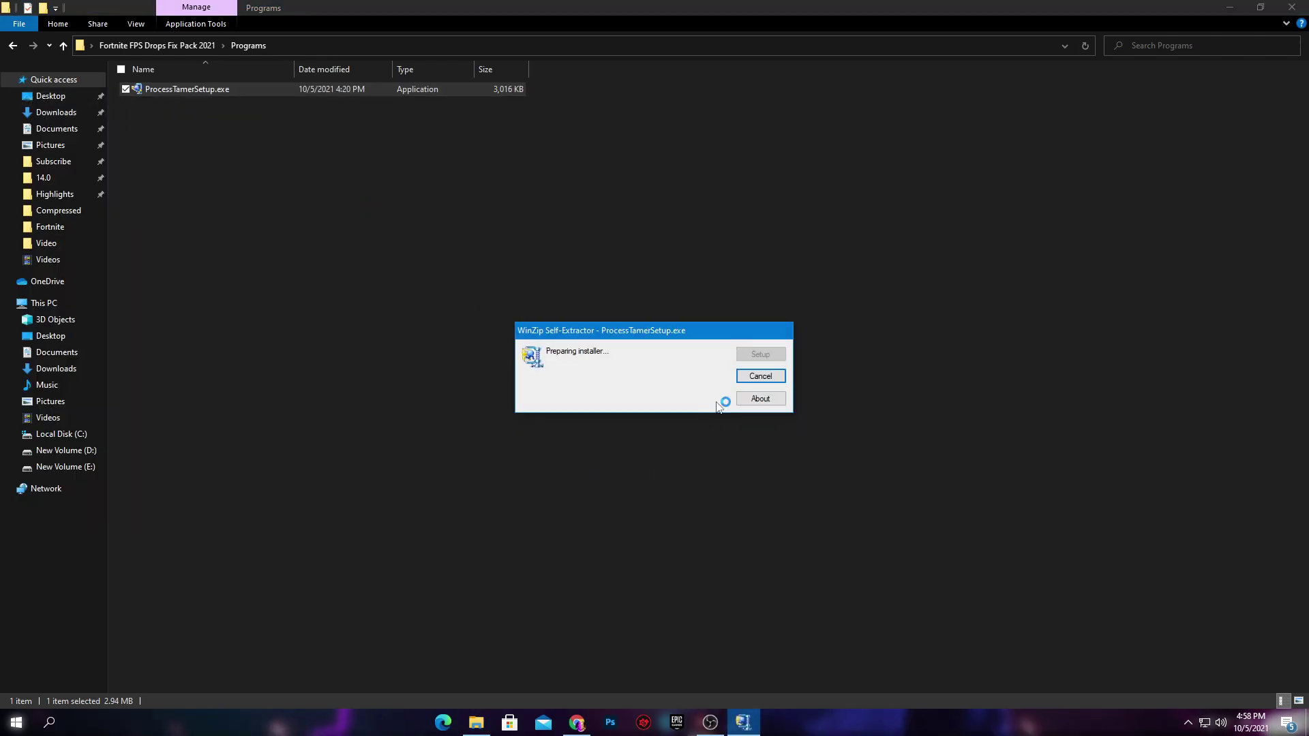
click(724, 469)
click(726, 470)
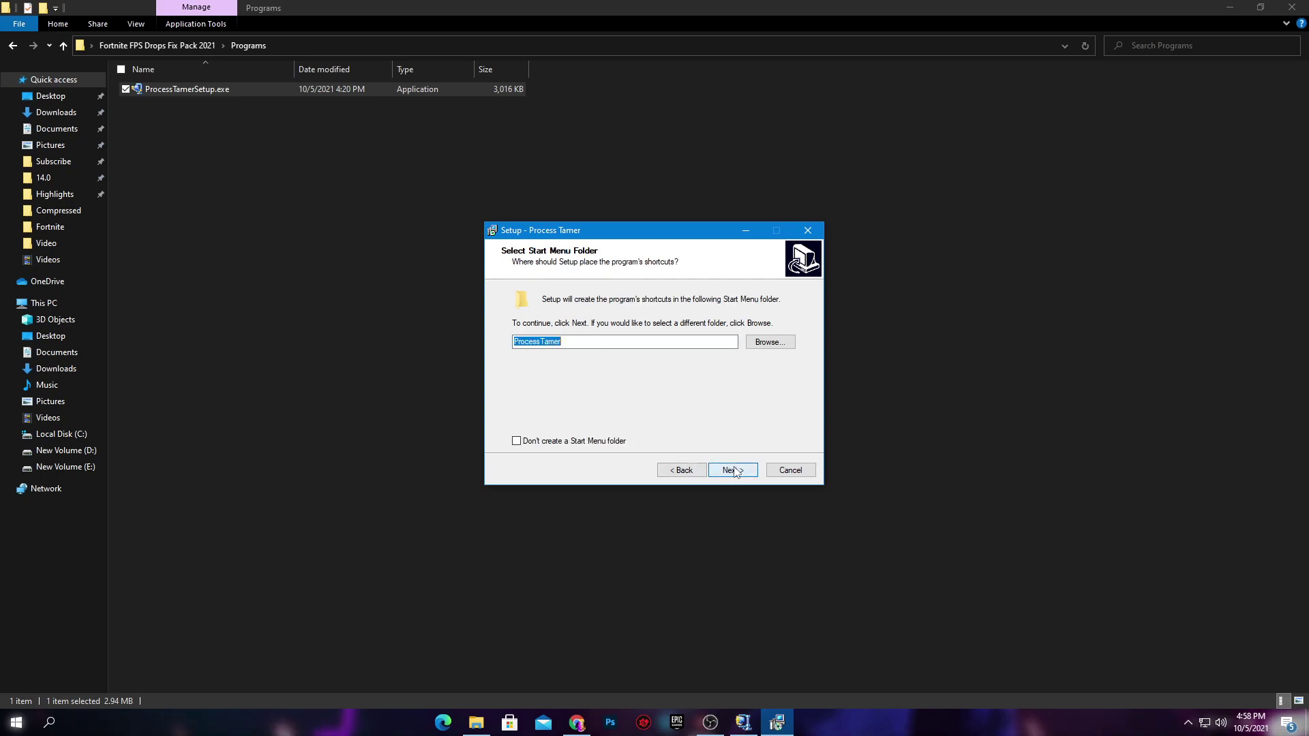
click(728, 469)
click(724, 470)
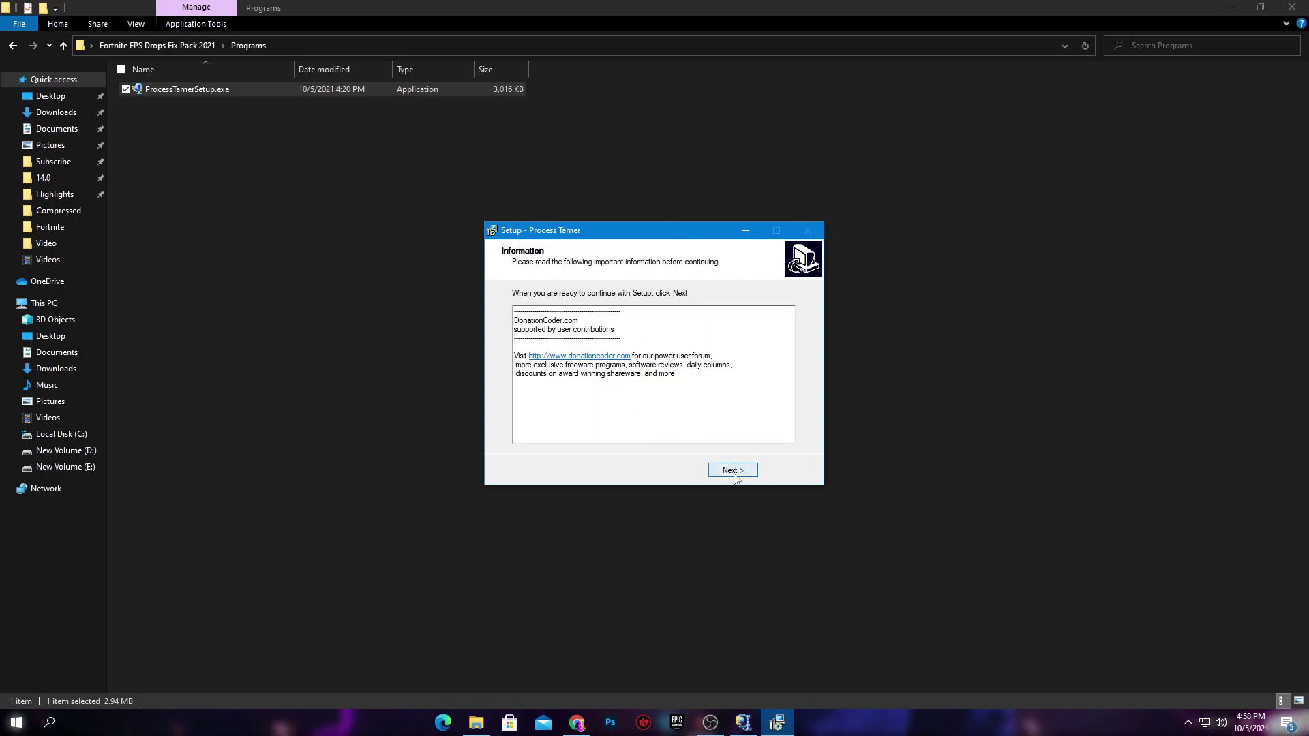
click(733, 471)
click(735, 474)
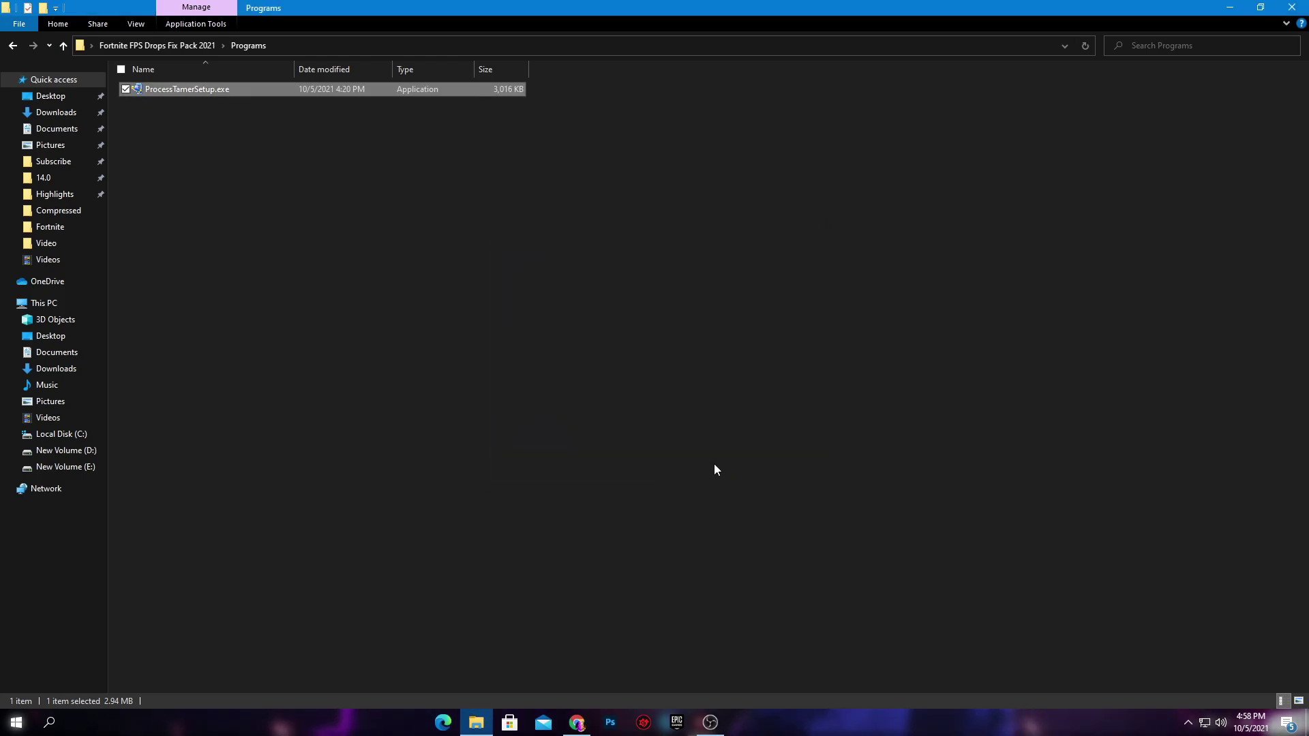
Run ProcessTamerConfigurator.exe from the ProcessTamer folder in Program Files (x86) on Local Disk (C:) and allow it to make changes.
click(64, 436)
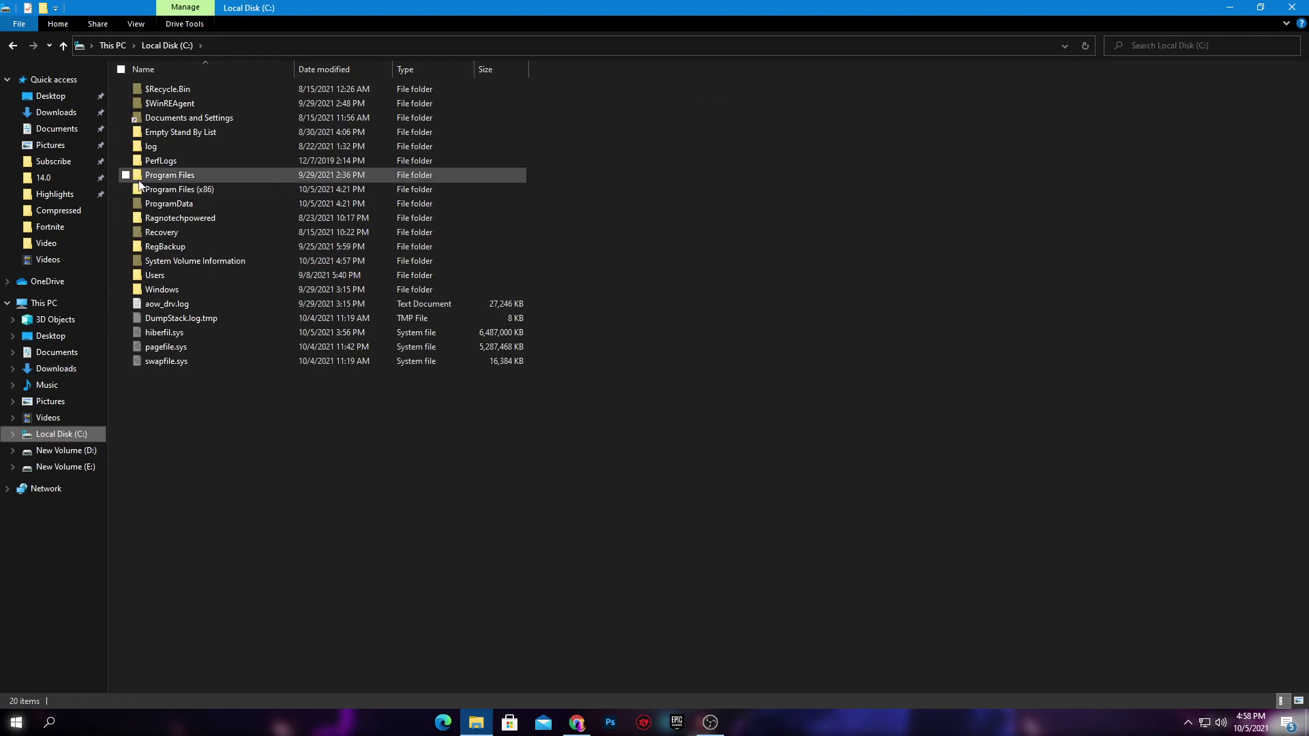
double_click(209, 188)
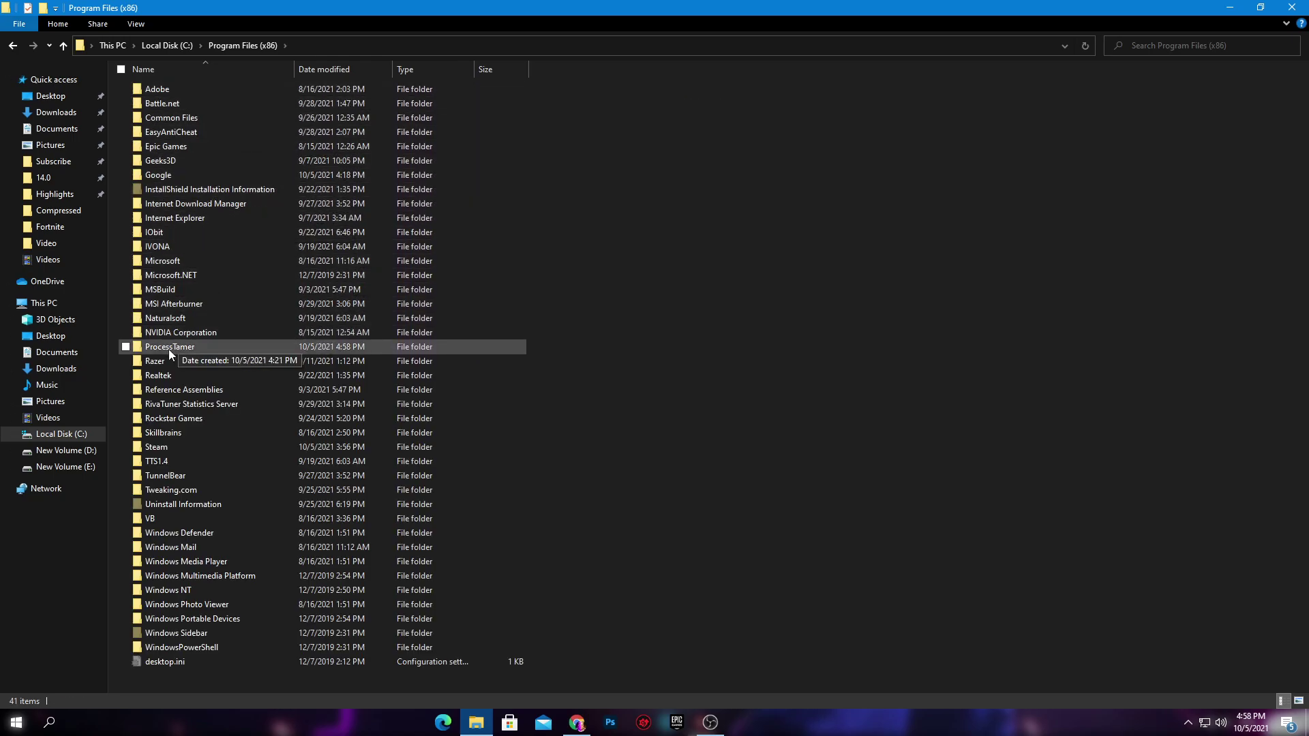
key(p)
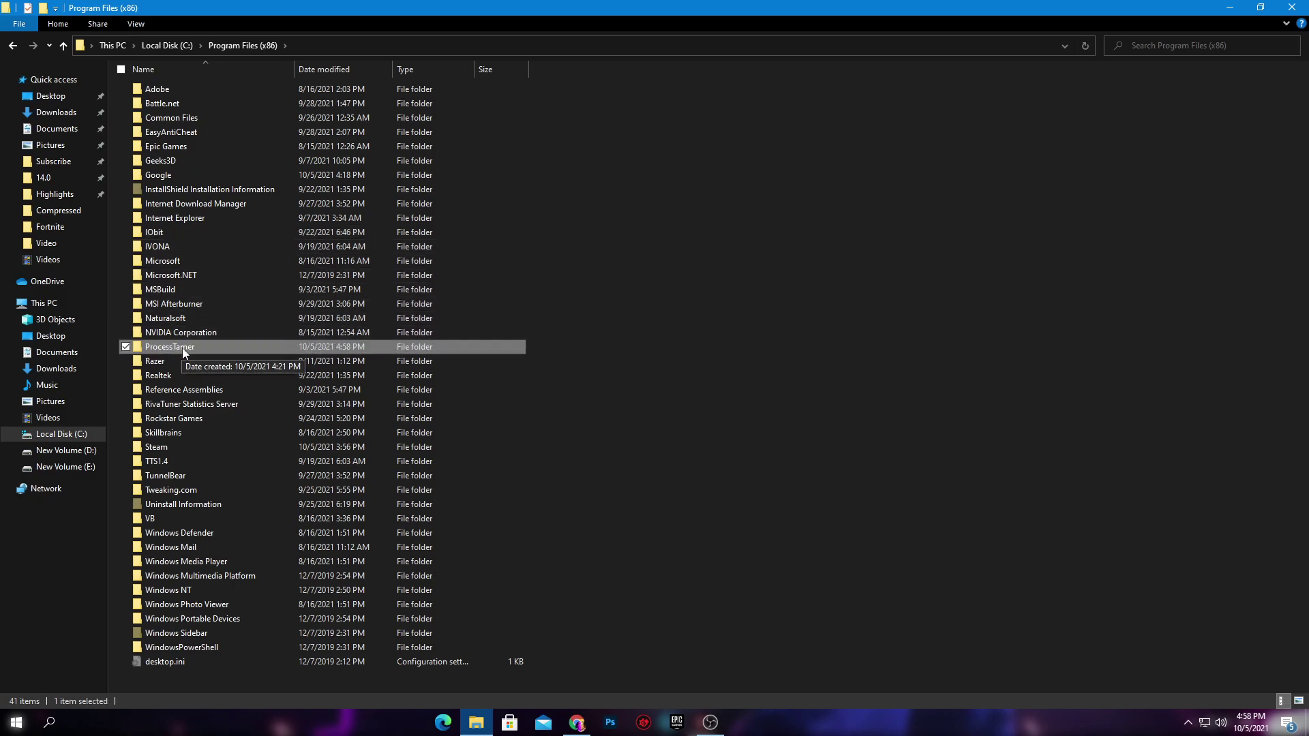
double_click(202, 346)
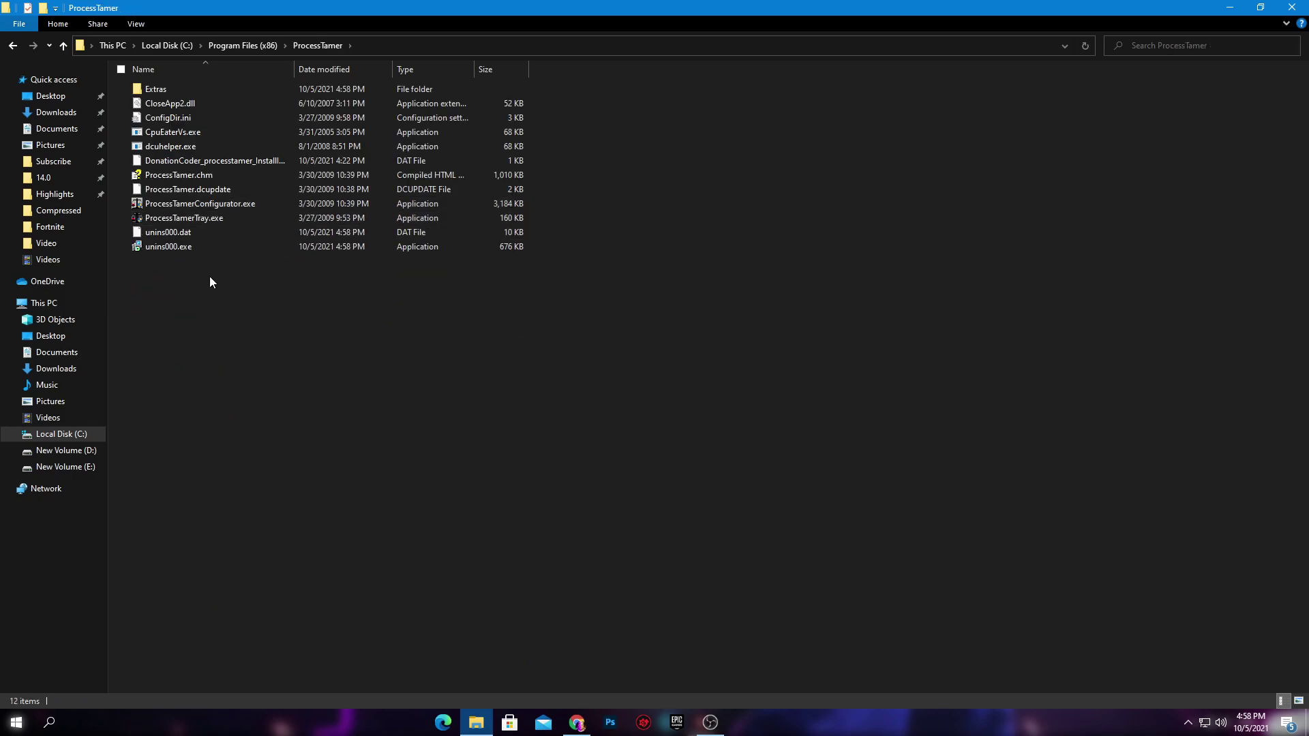
double_click(192, 201)
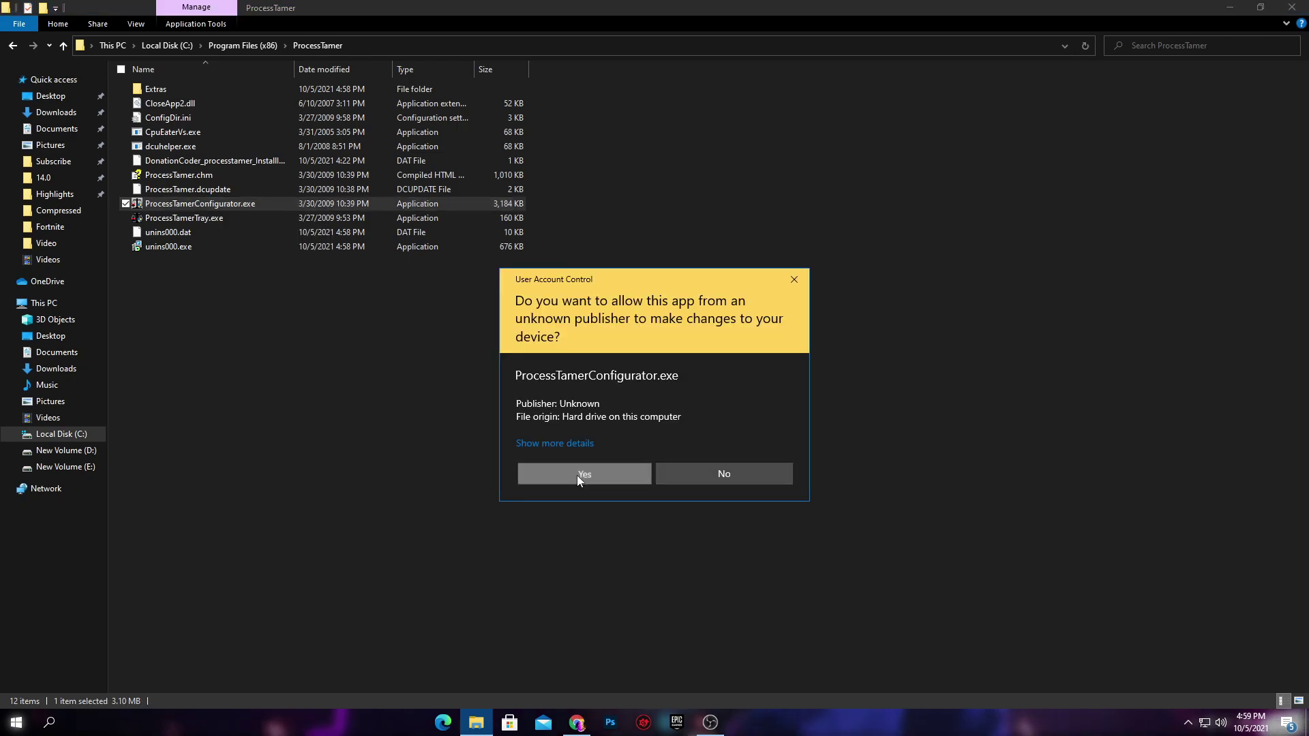
click(576, 477)
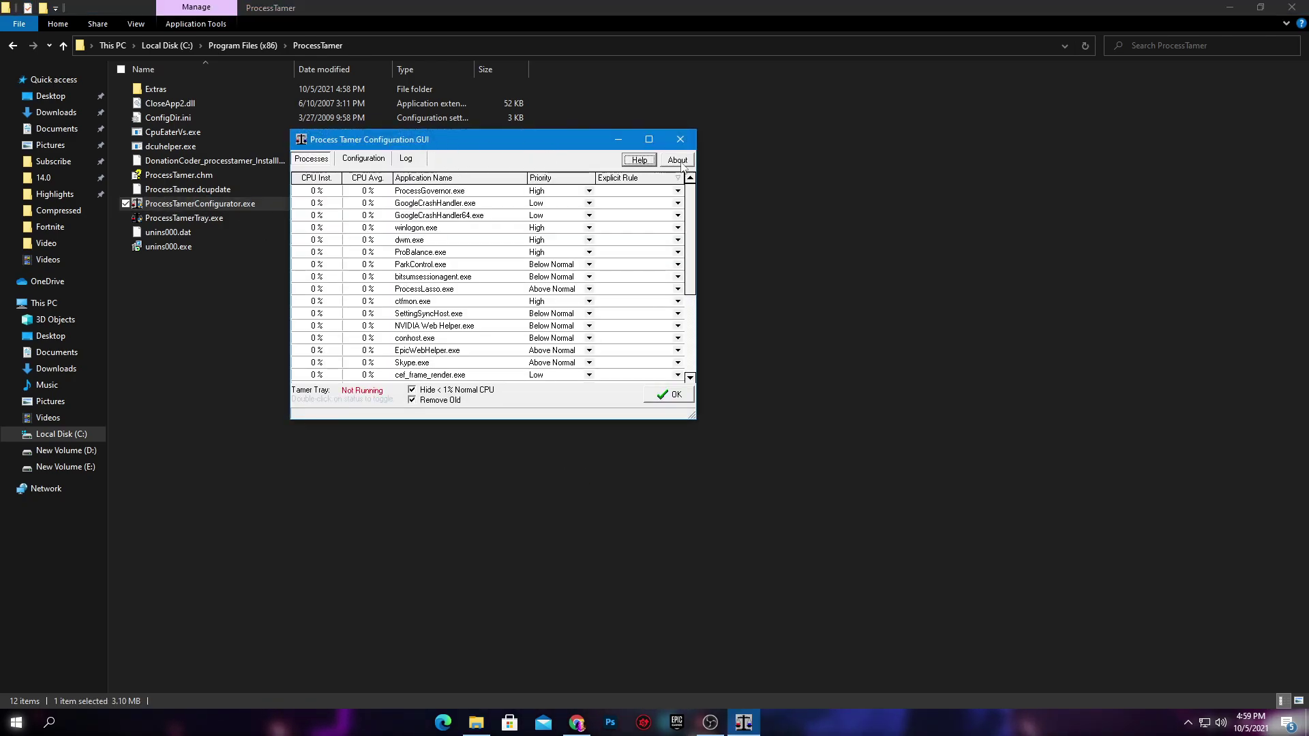
Minimize File Explorer and change the priority of EpicGamesLauncher.exe in the Process Tamer process list.
drag(470, 150, 651, 166)
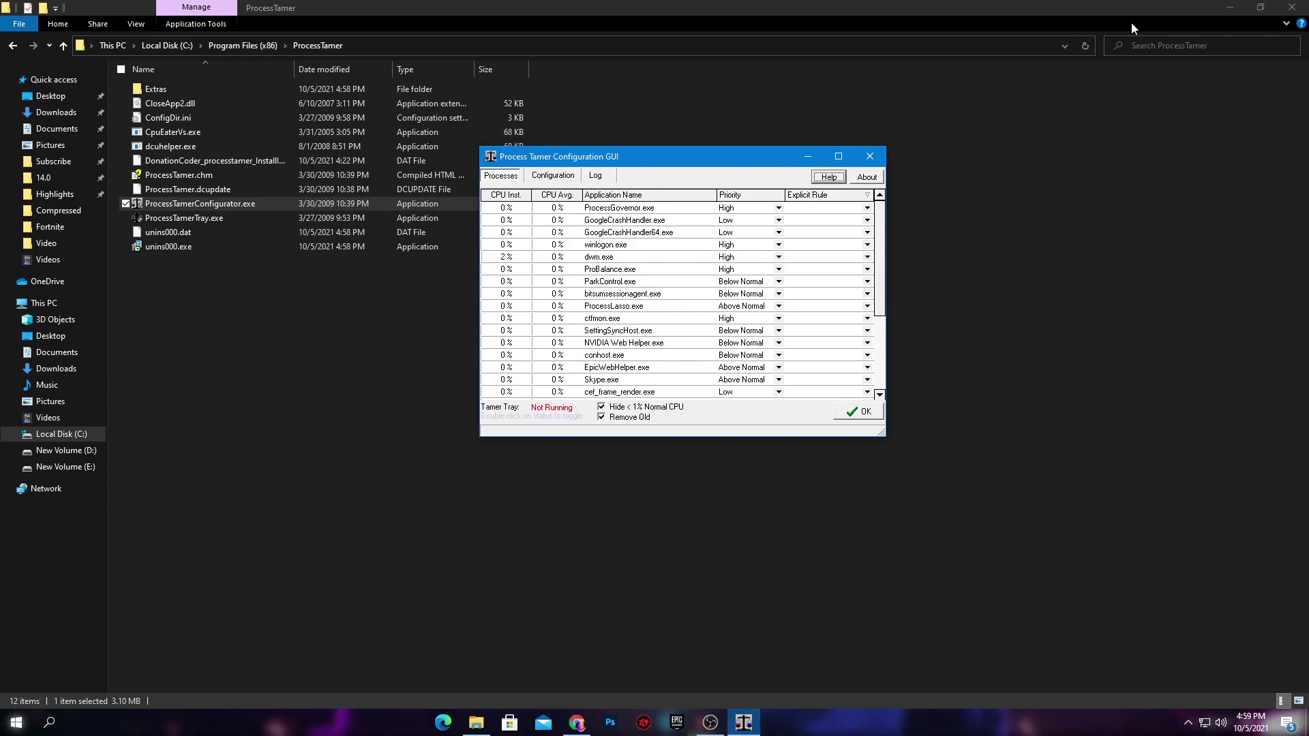
click(1245, 7)
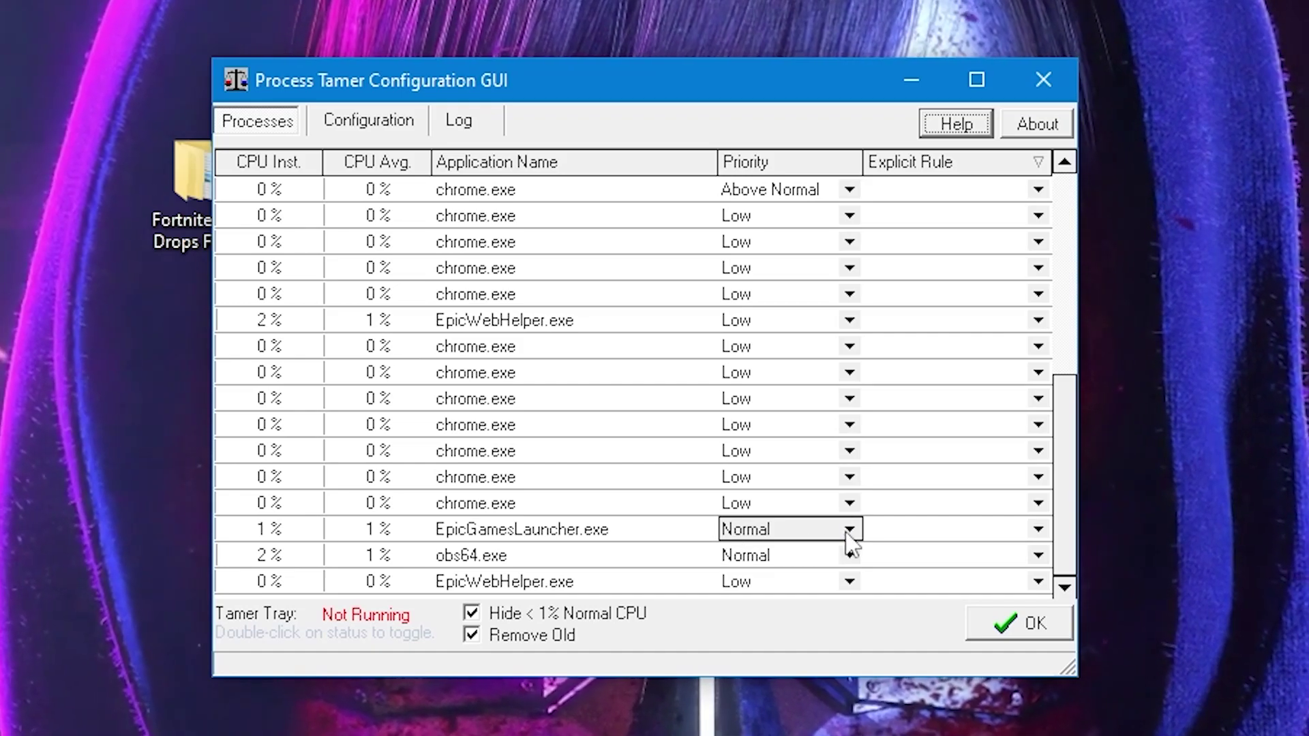
click(849, 529)
click(736, 625)
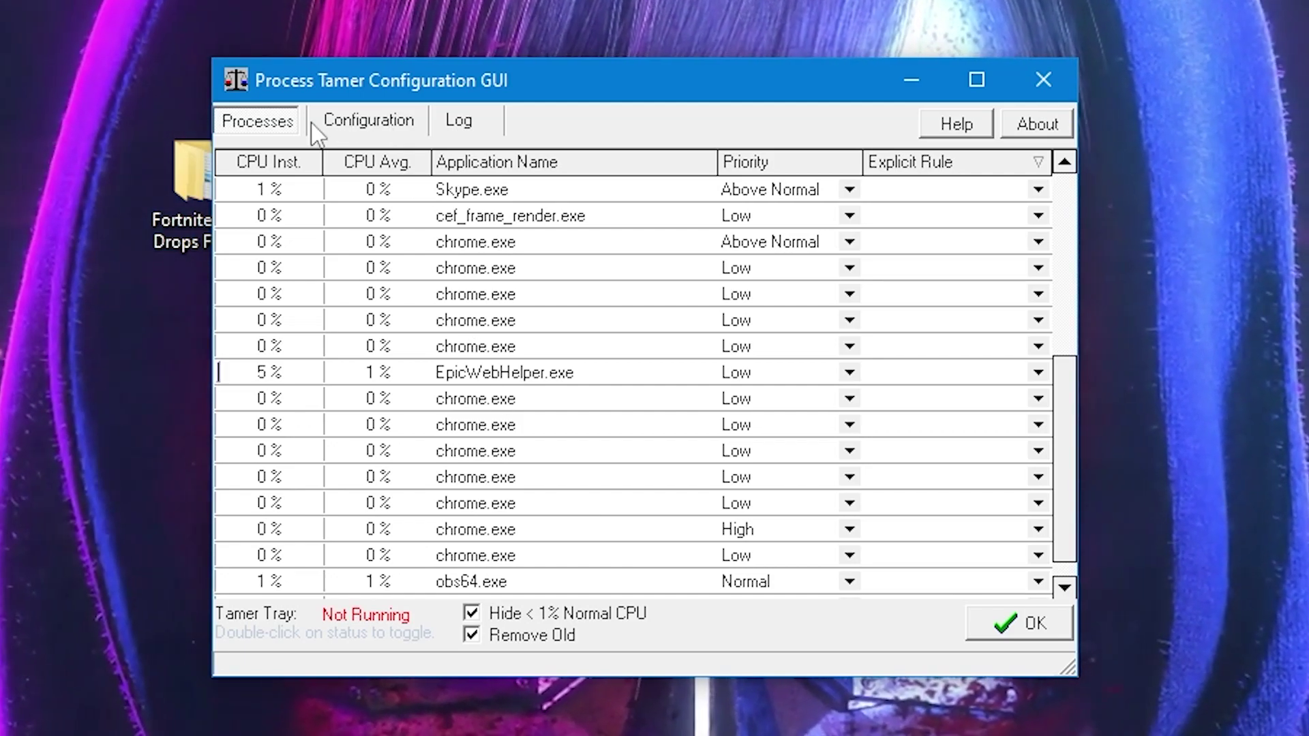
Enable Start with Windows and Run High Priority in the Process Tamer configuration, and accept the settings.
click(362, 128)
click(656, 180)
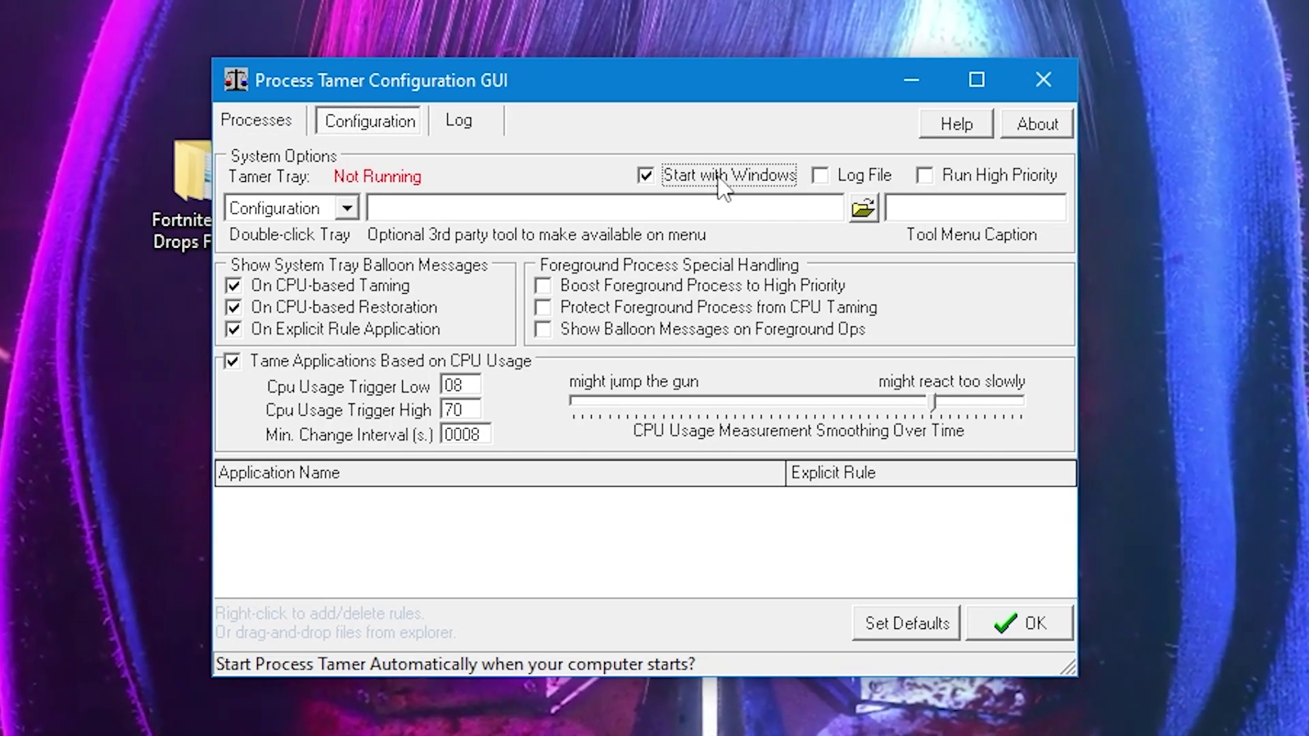
click(931, 177)
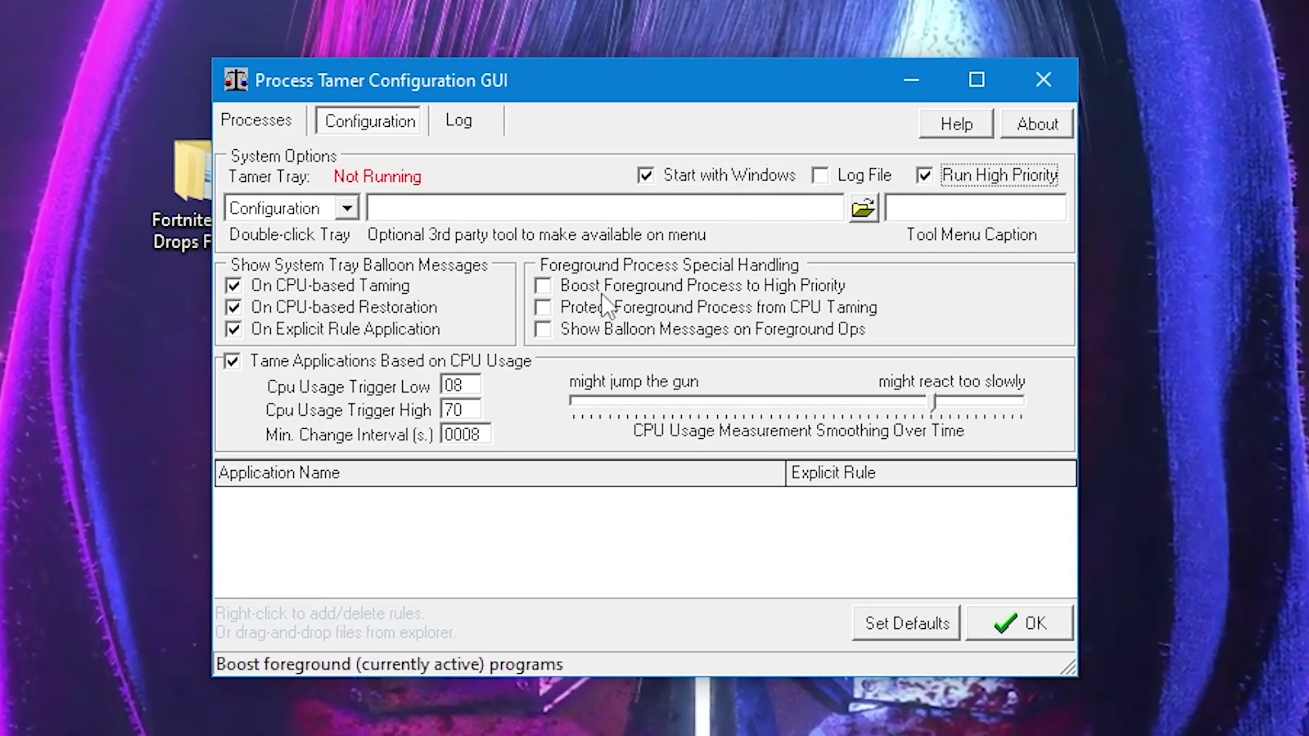
click(1008, 631)
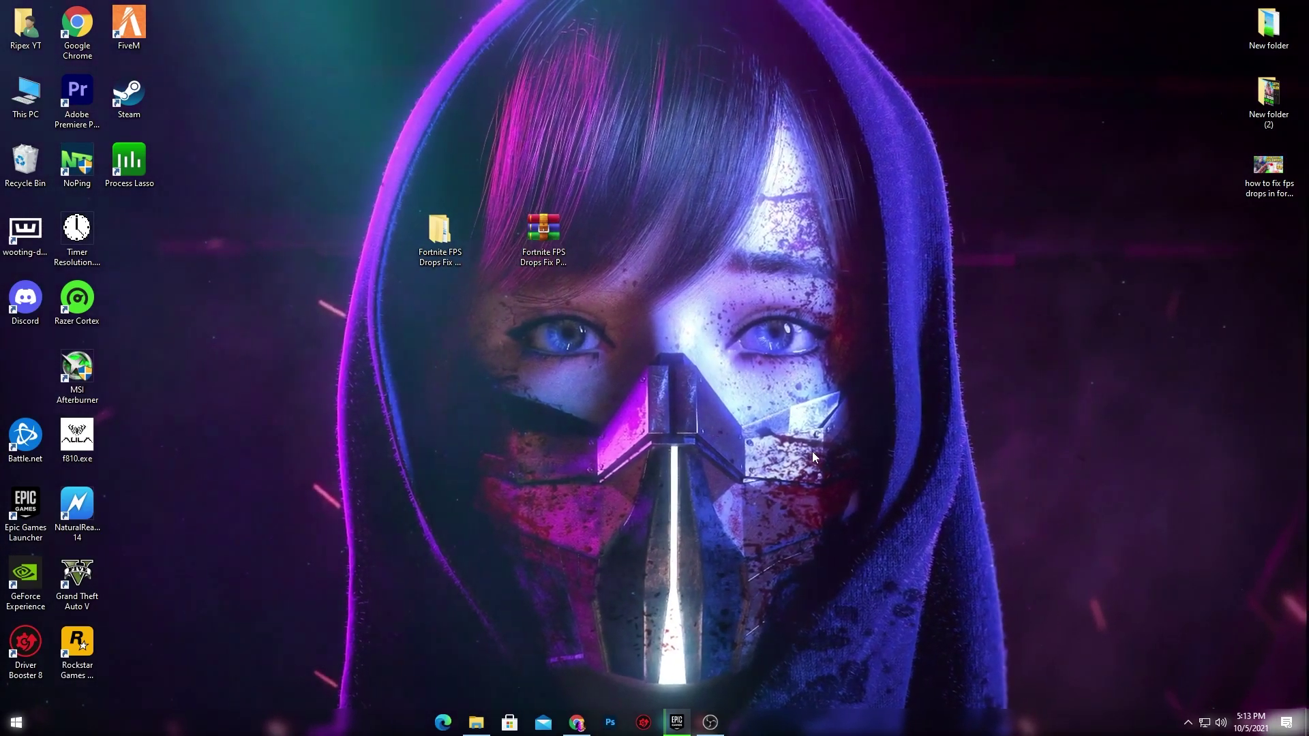
Switch to Chrome, view the ParkControl download page down to its download link, and minimize the browser.
click(577, 723)
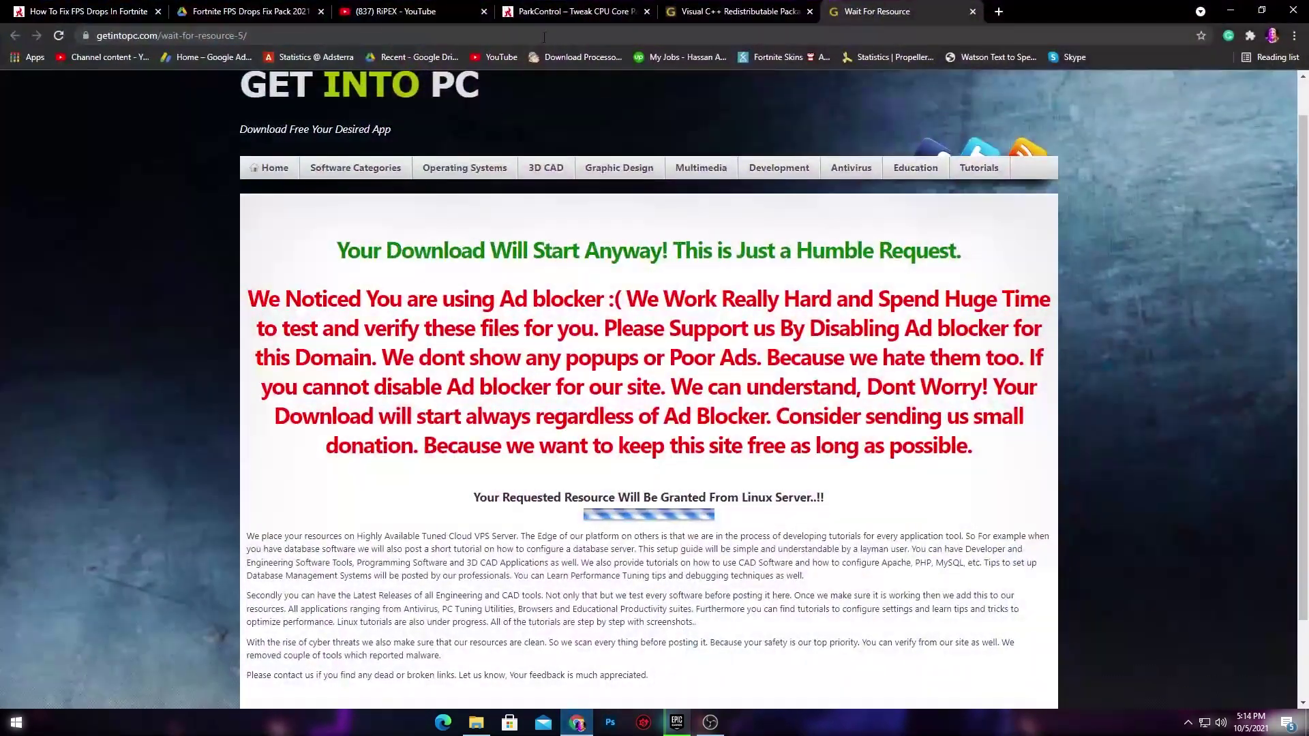
click(577, 11)
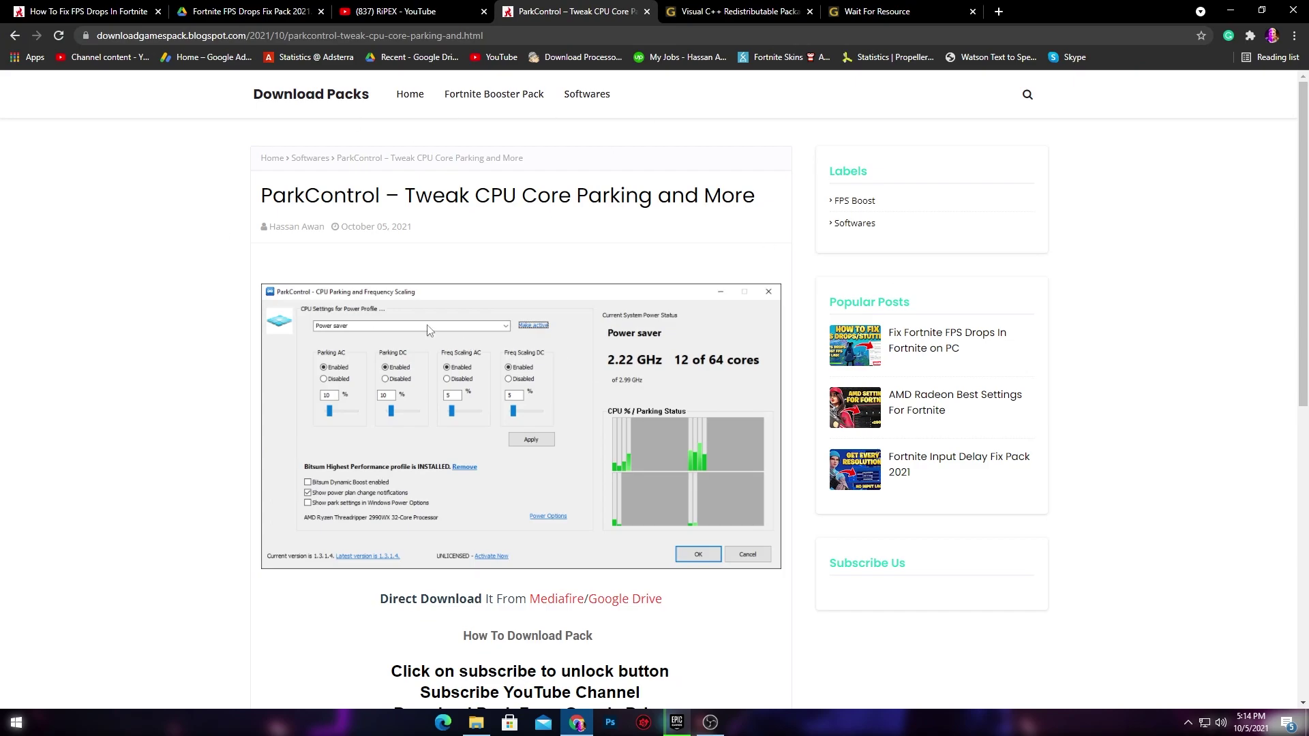
scroll(503, 354, down, 8)
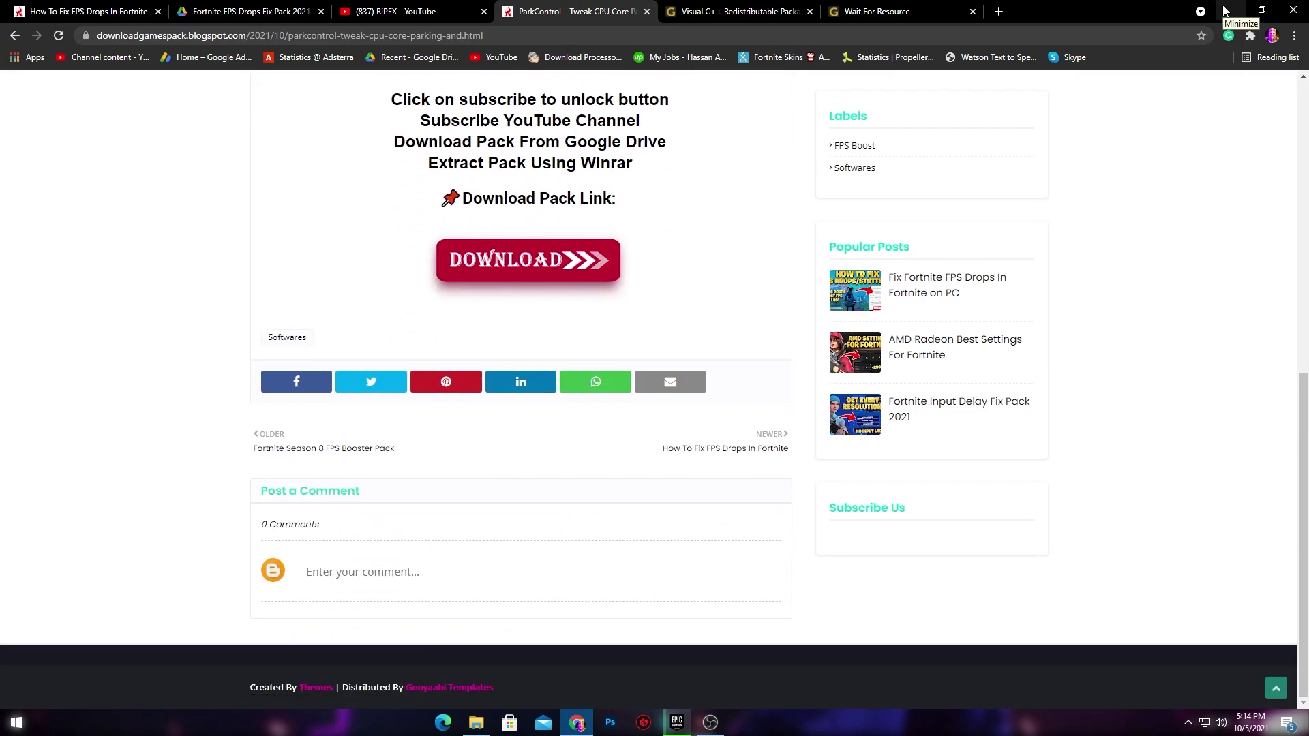
click(1227, 11)
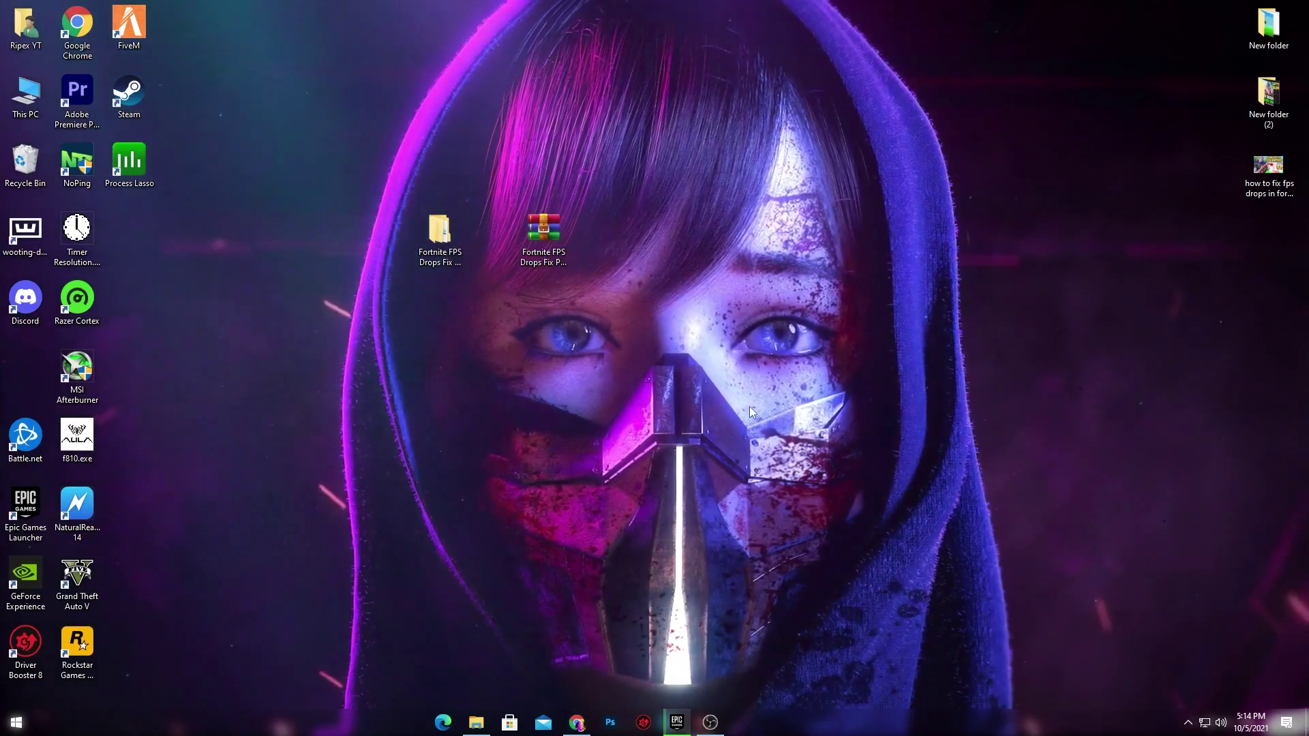
Open ParkControl, choose the Bitsum Highest Performance power profile, and apply it with core parking and frequency scaling disabled.
click(1188, 722)
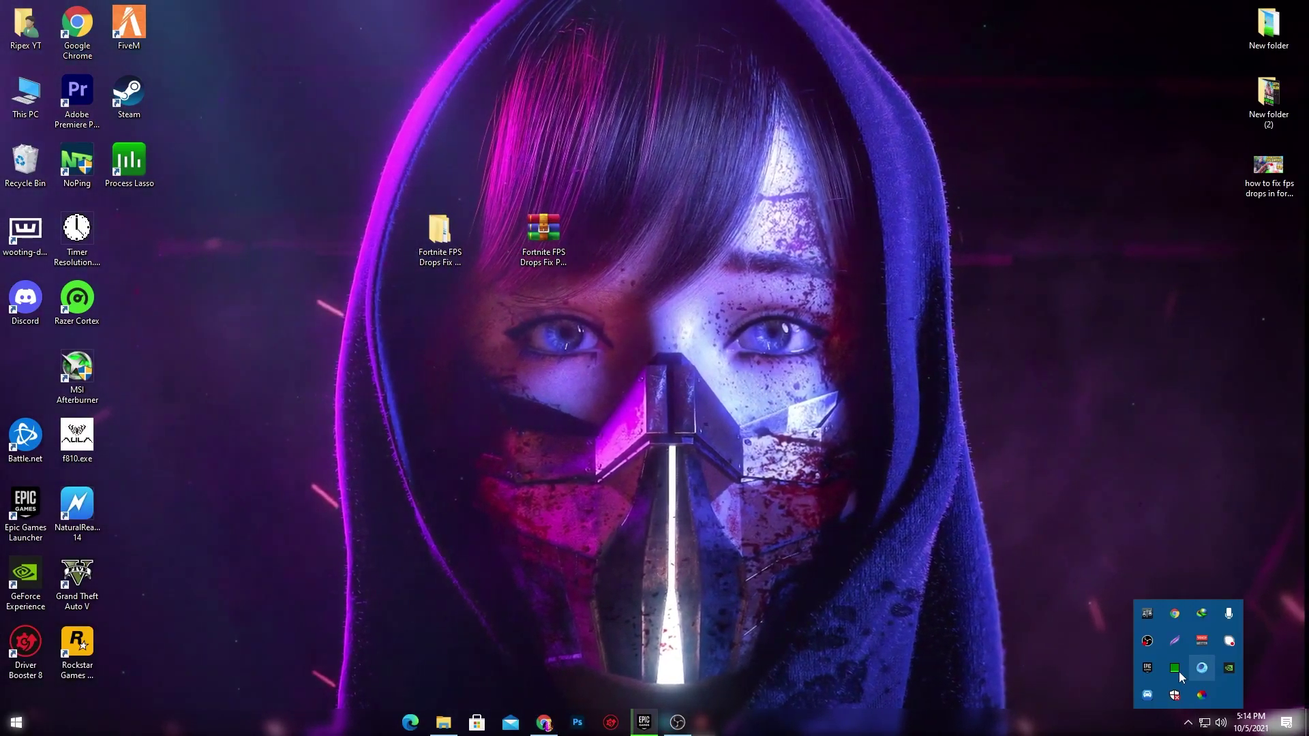
click(1147, 695)
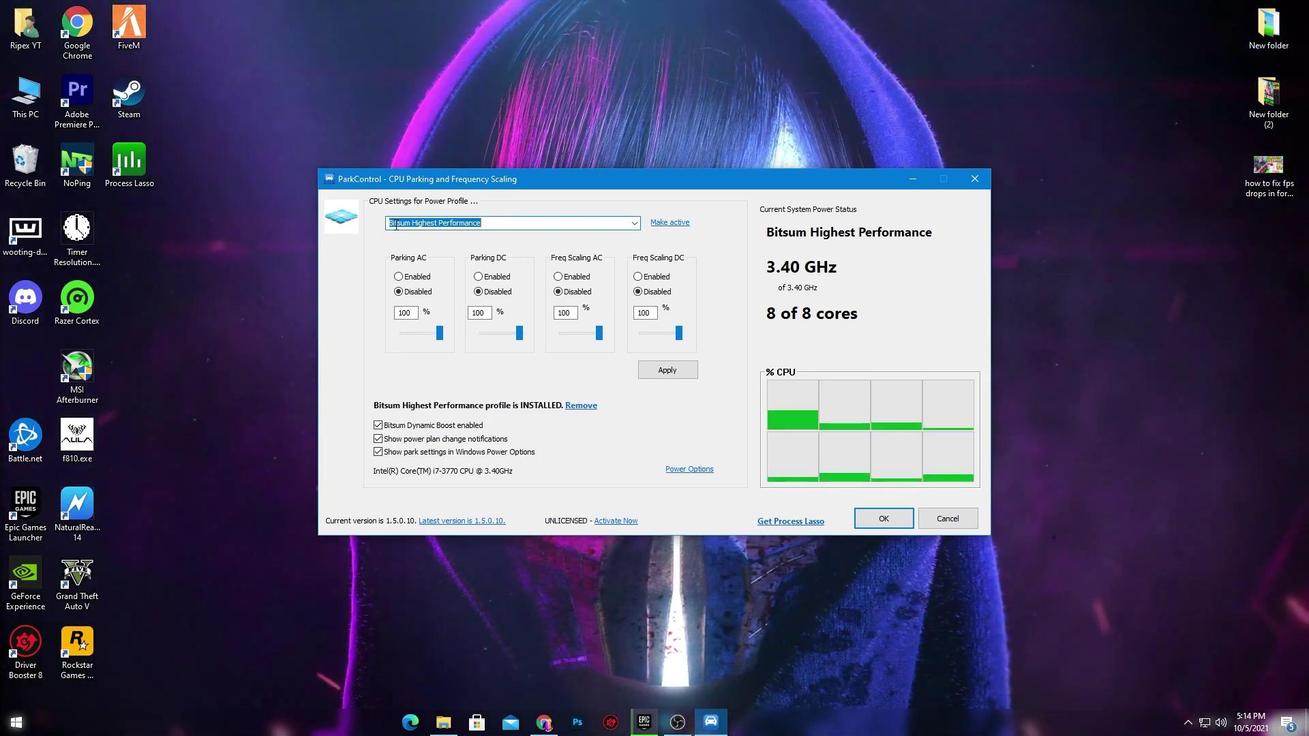
click(632, 227)
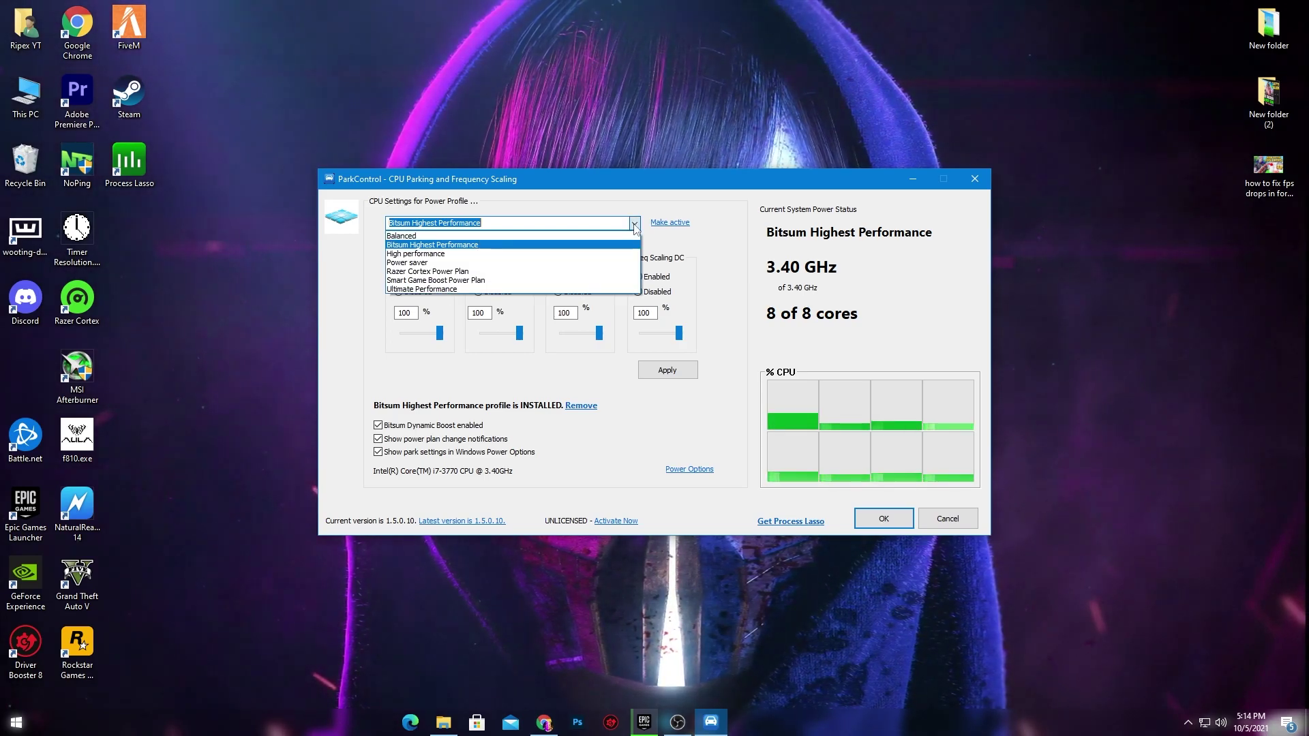
click(404, 246)
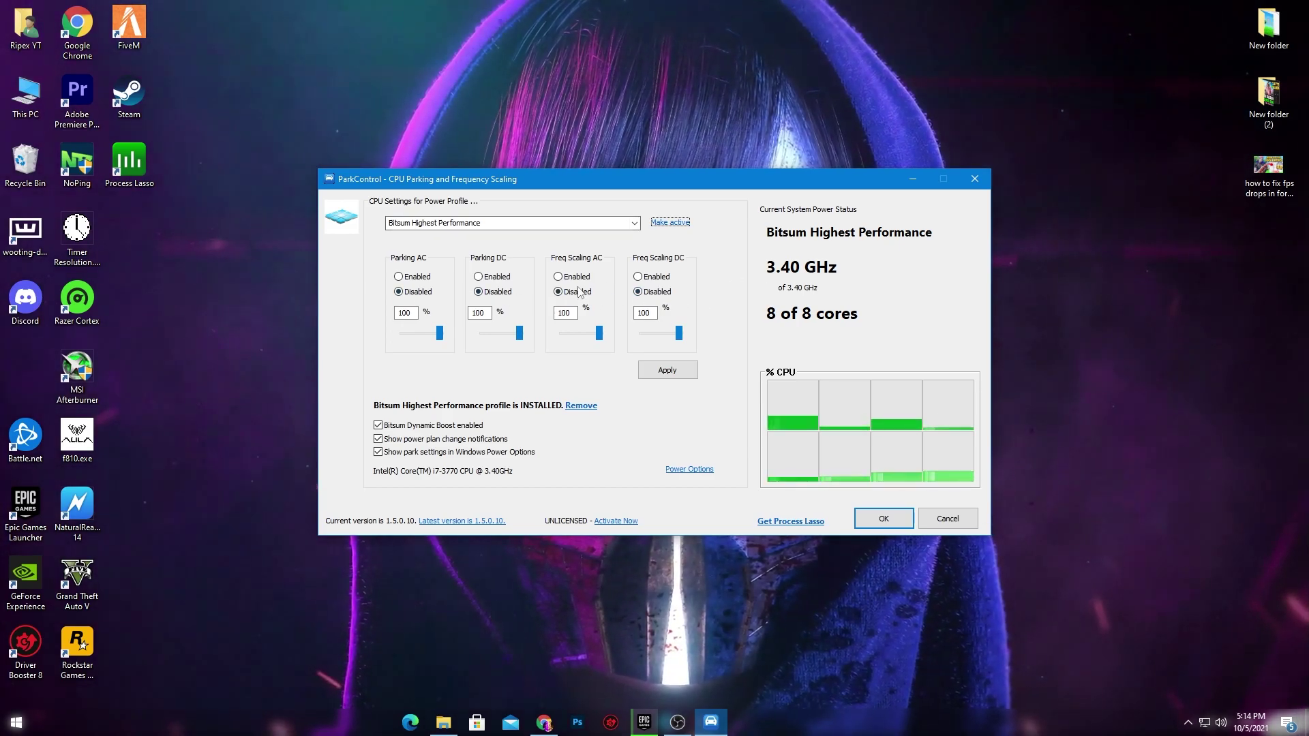
click(667, 369)
click(884, 520)
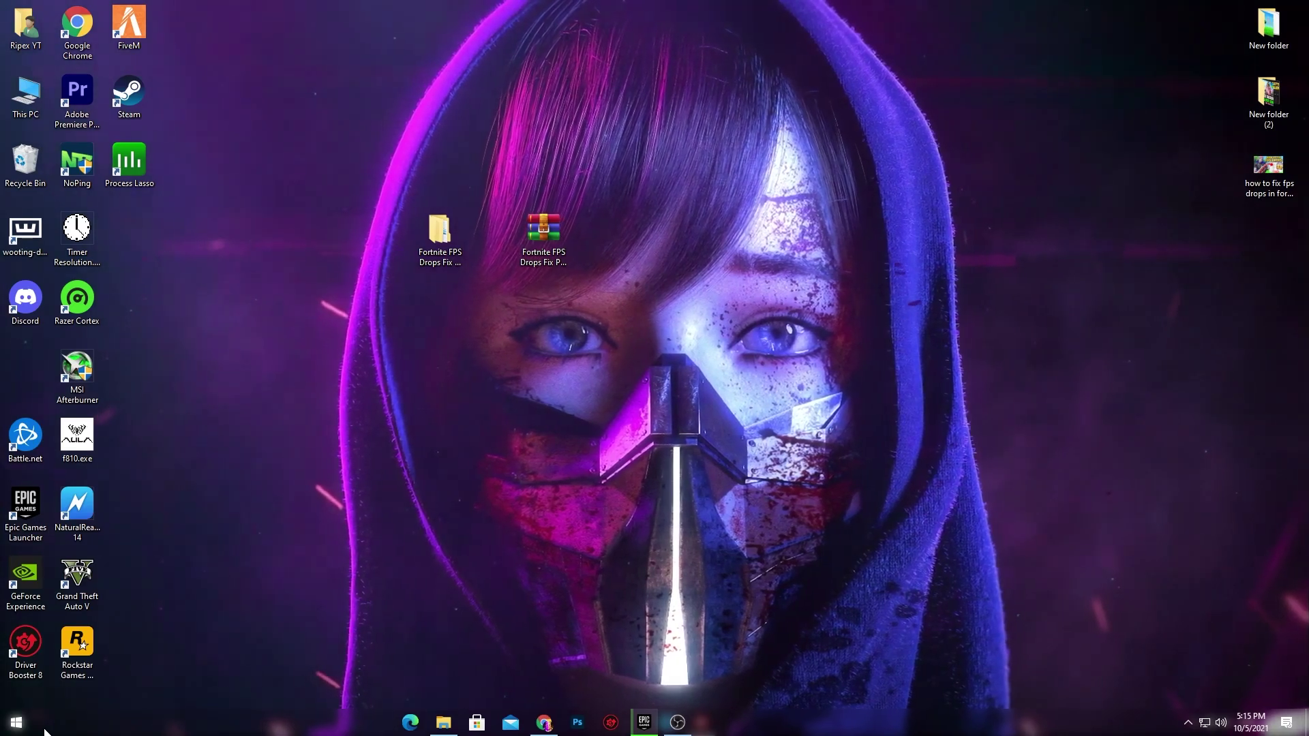
Search Windows for "ser", open the Services app, and bring its window to the front.
key(super)
text(ser)
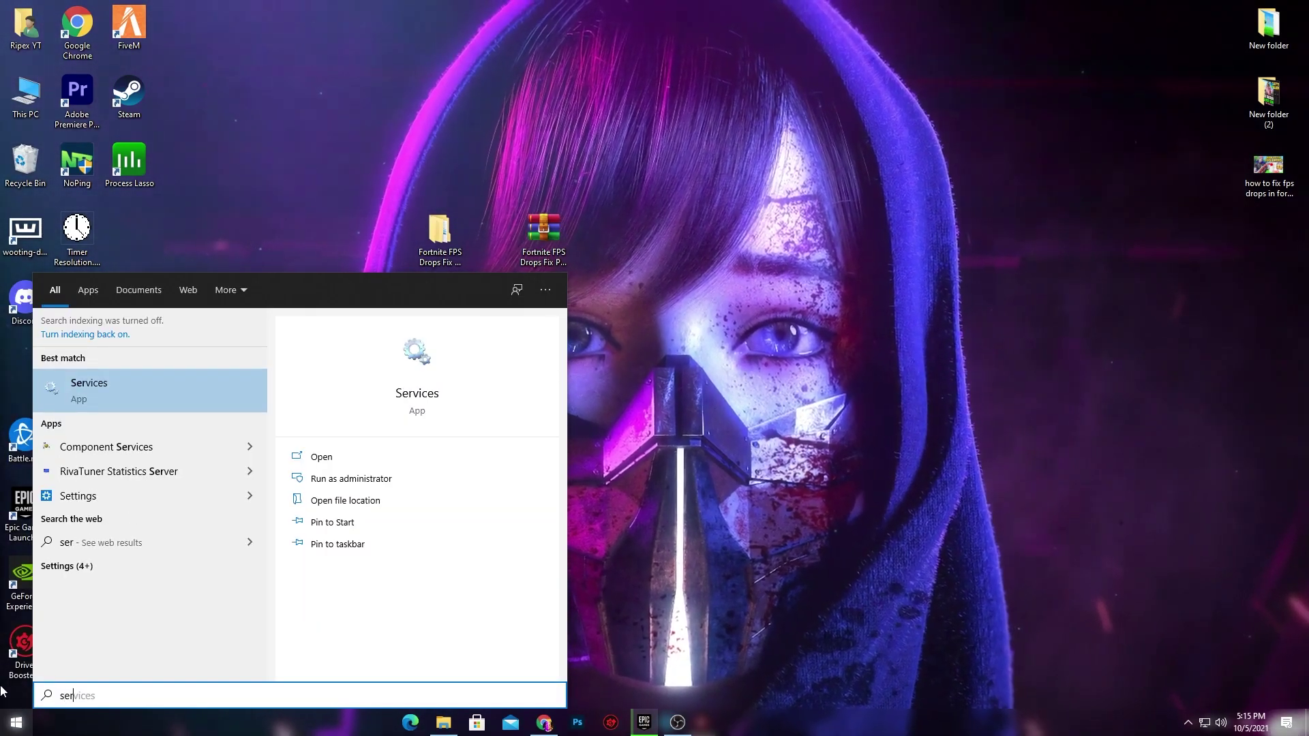
right_click(107, 392)
click(195, 427)
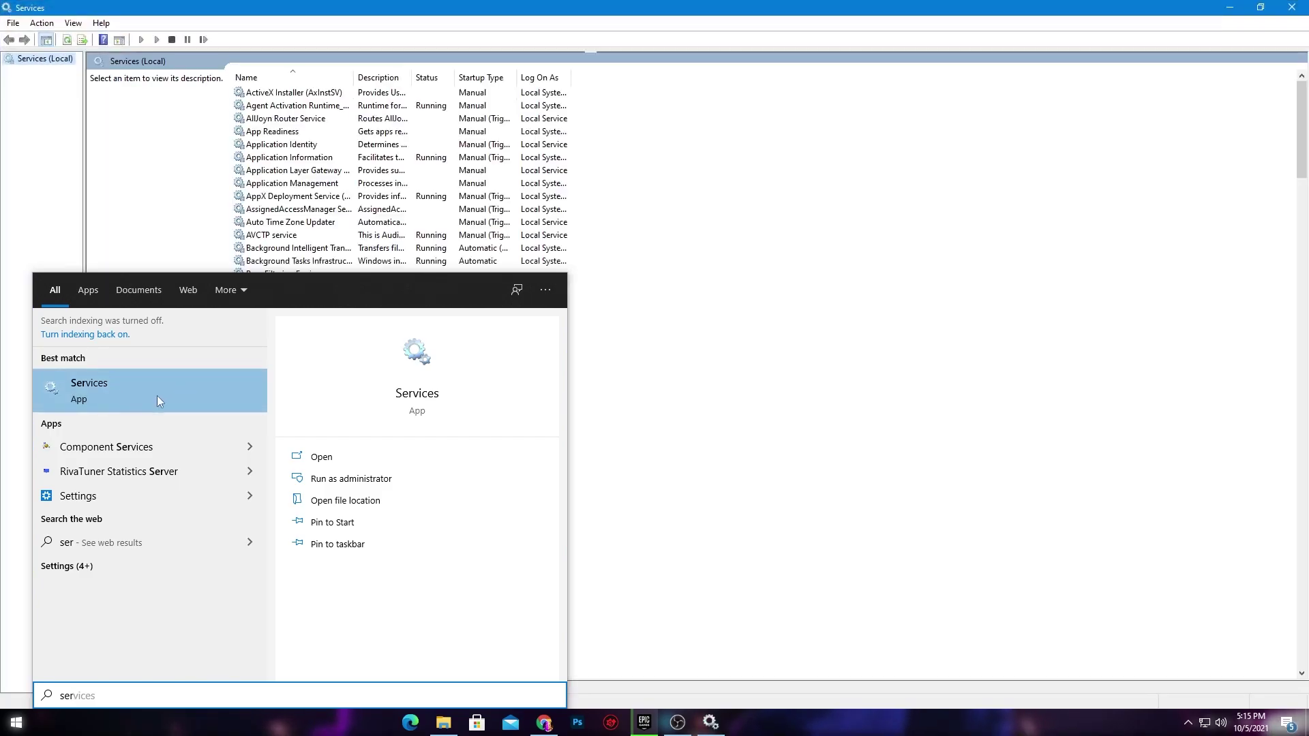
click(156, 394)
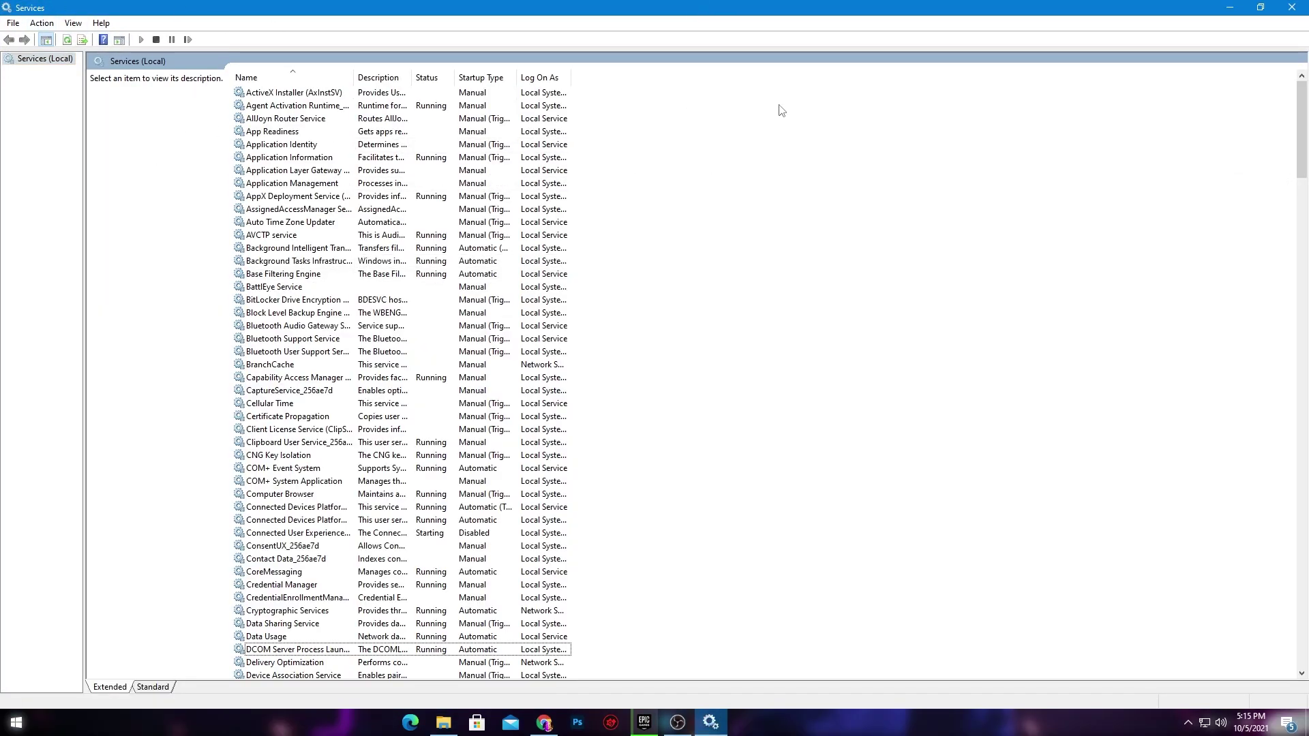
Locate Diagnostic Policy Service in the list of local services and open its properties.
key(Down)
scroll(500, 250, down, 5)
key(Down)
key(Down)
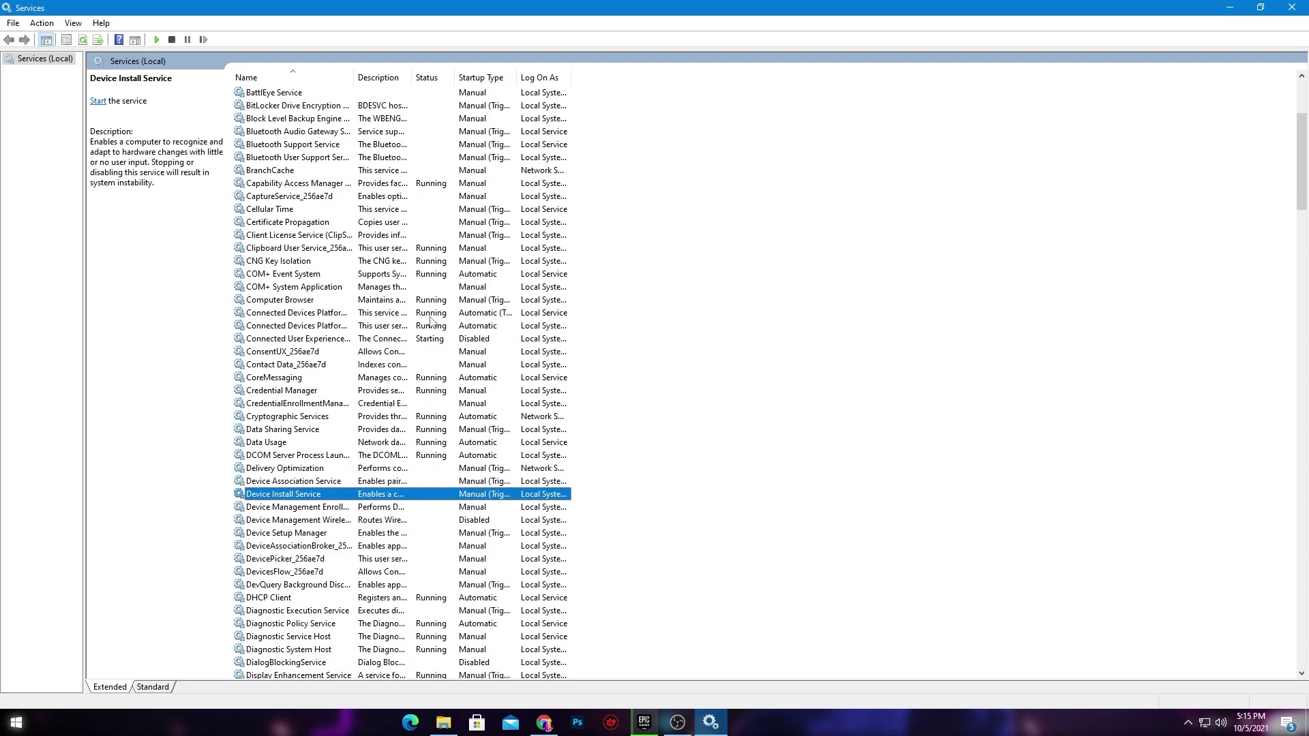
key(Down)
key(Down)
key(Down)
key(Down)
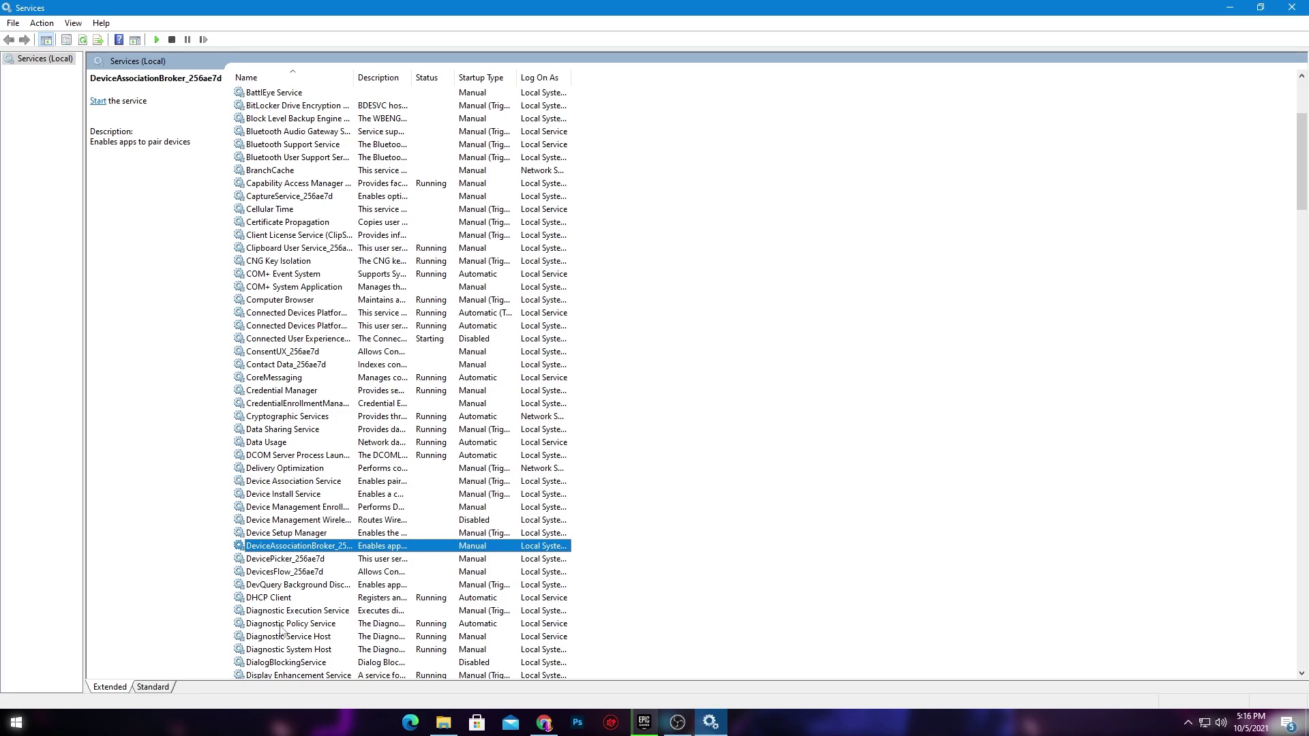
right_click(280, 625)
click(327, 597)
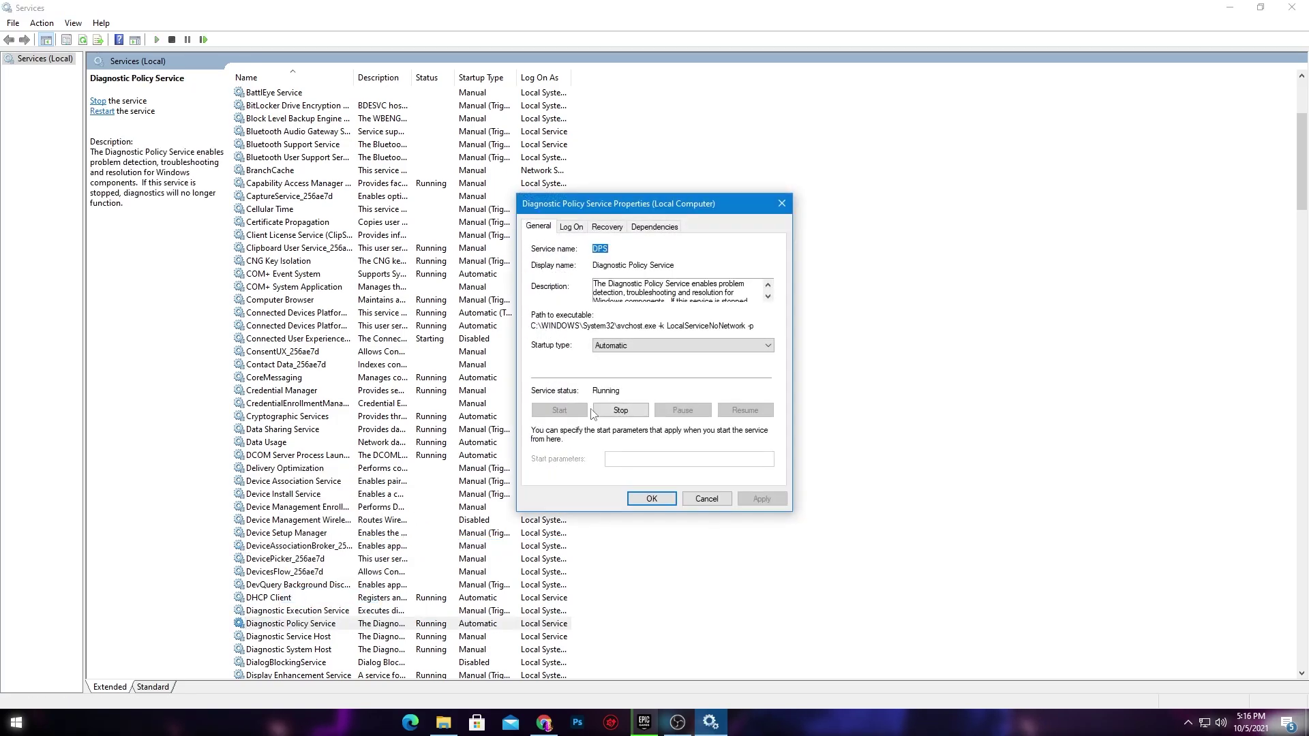
Set the Diagnostic Policy Service's startup type to Disabled, stop the running service, and apply the change.
click(641, 346)
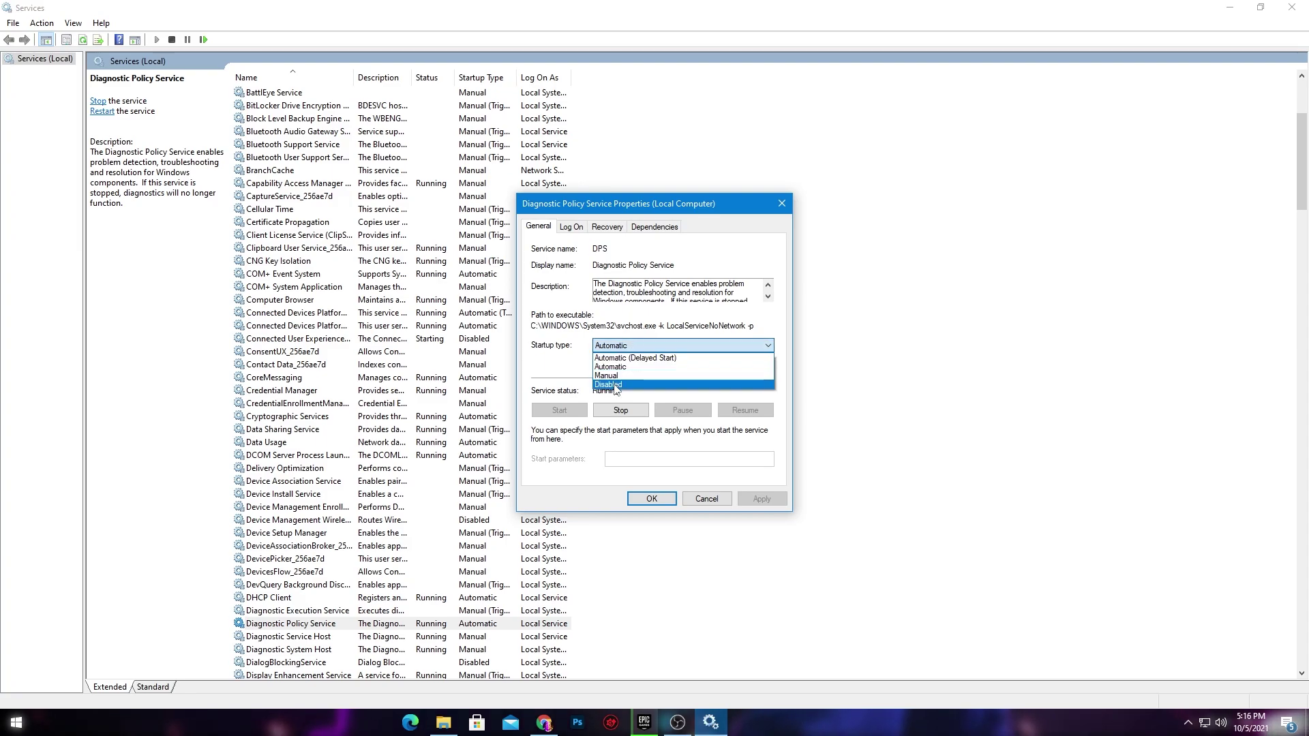
click(616, 386)
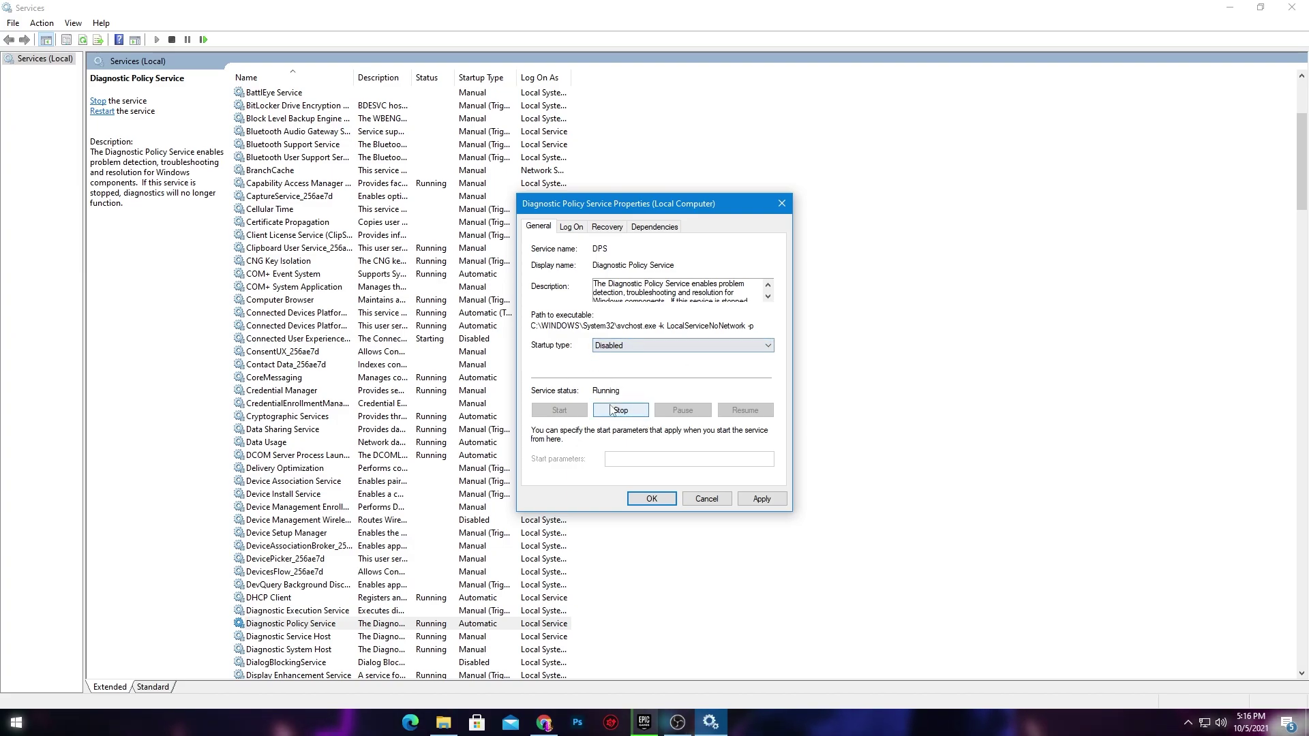
click(613, 410)
click(663, 374)
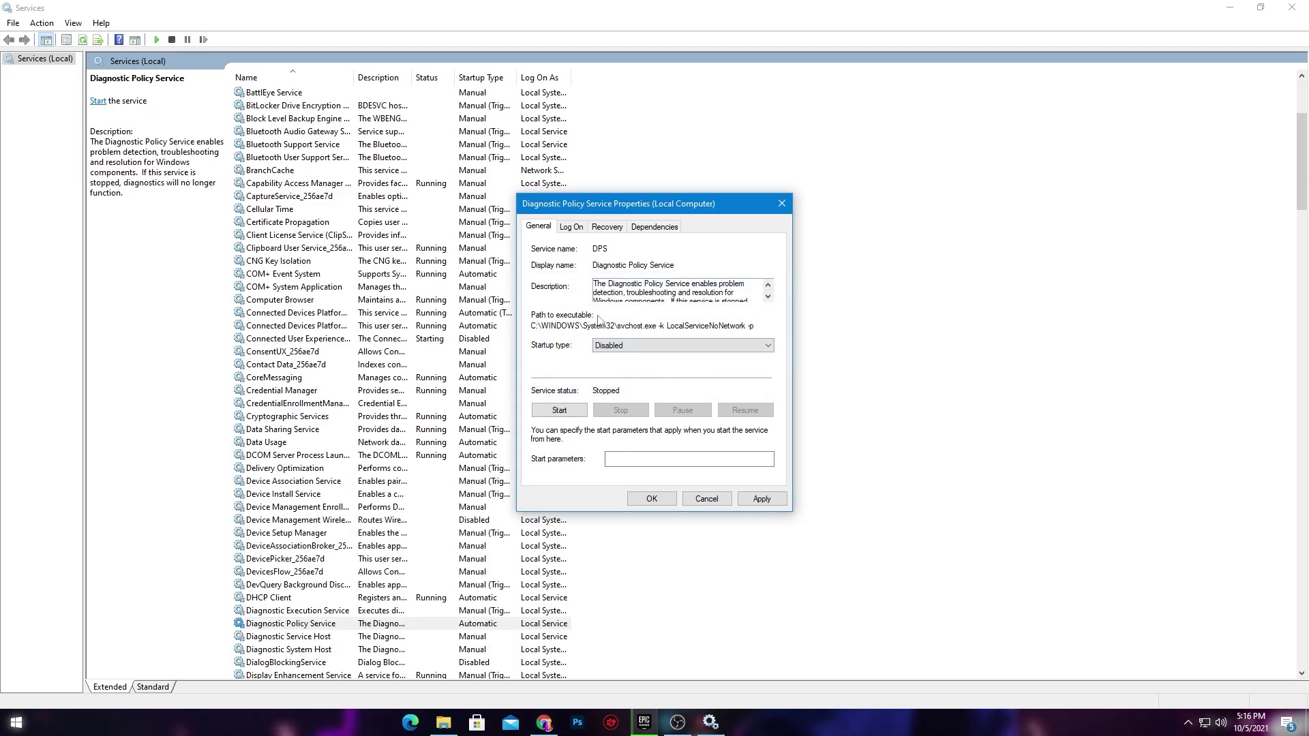
click(707, 499)
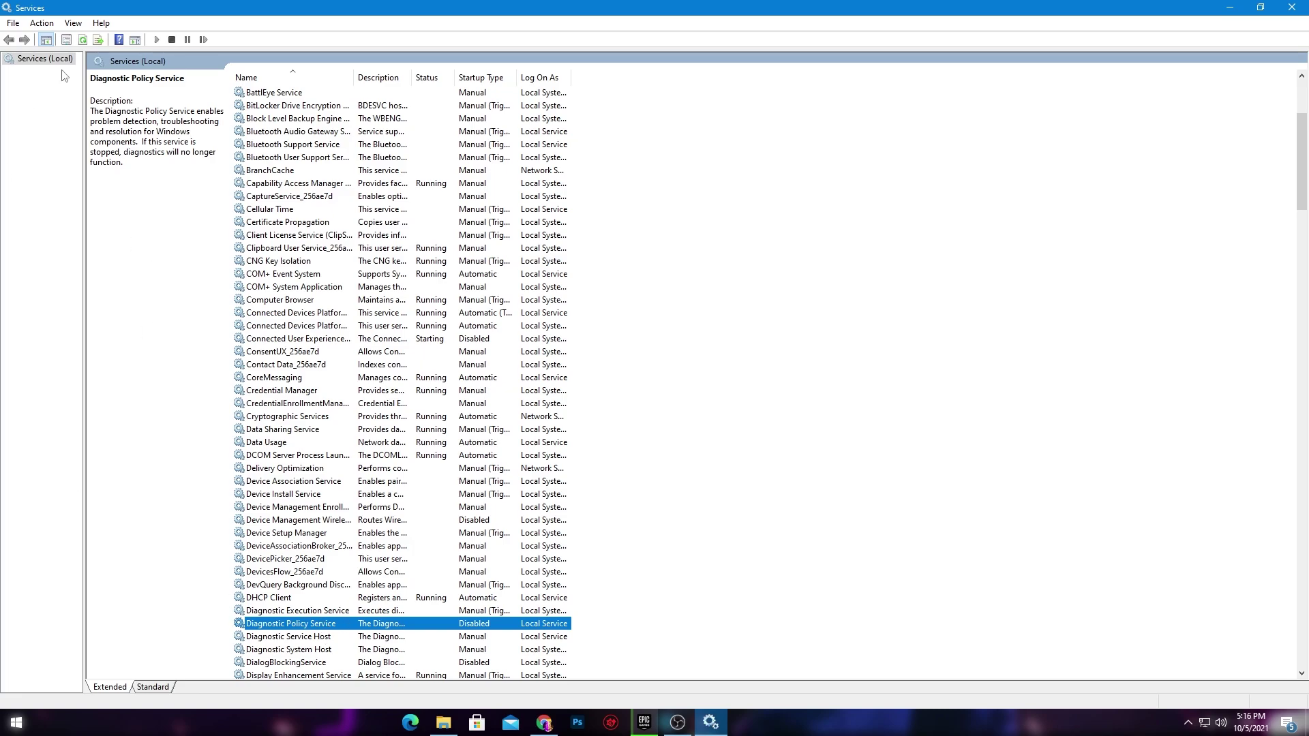
Check the Diagnostic Policy Service's startup type options in its properties, and close the dialog and the Services window.
right_click(285, 634)
click(300, 593)
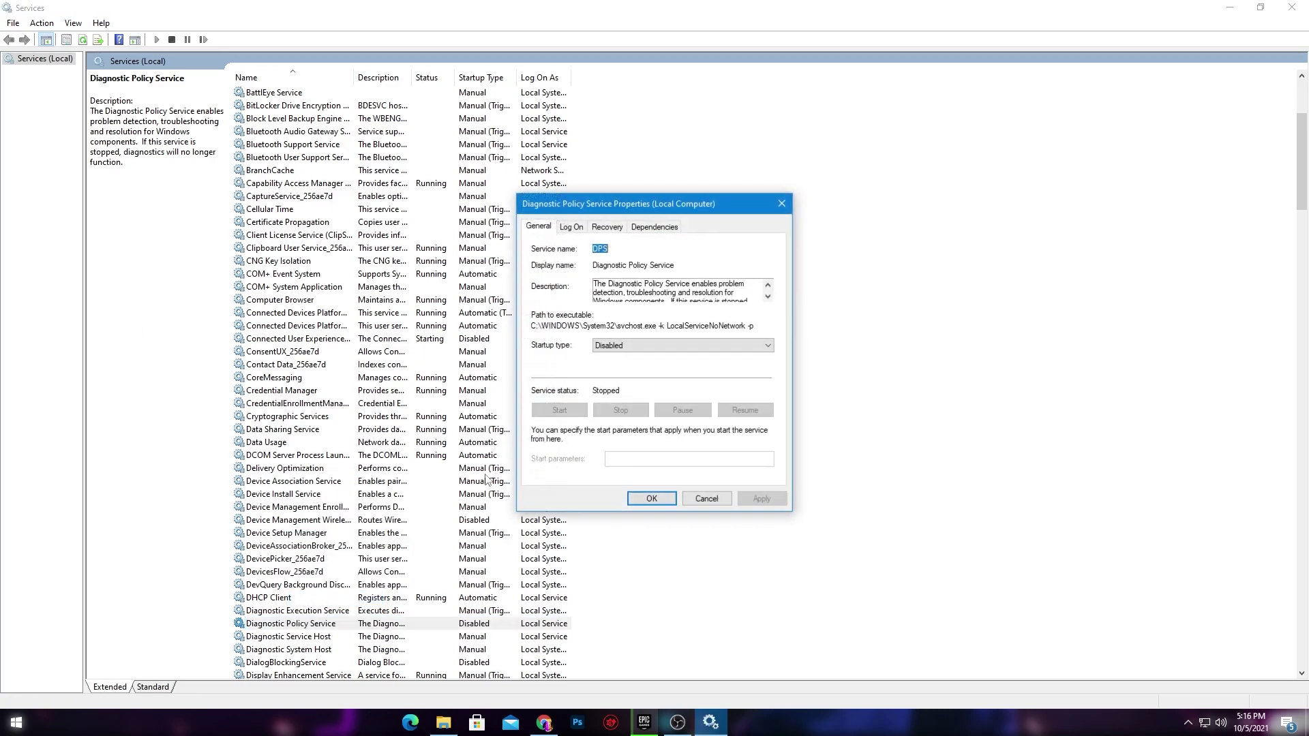
click(641, 345)
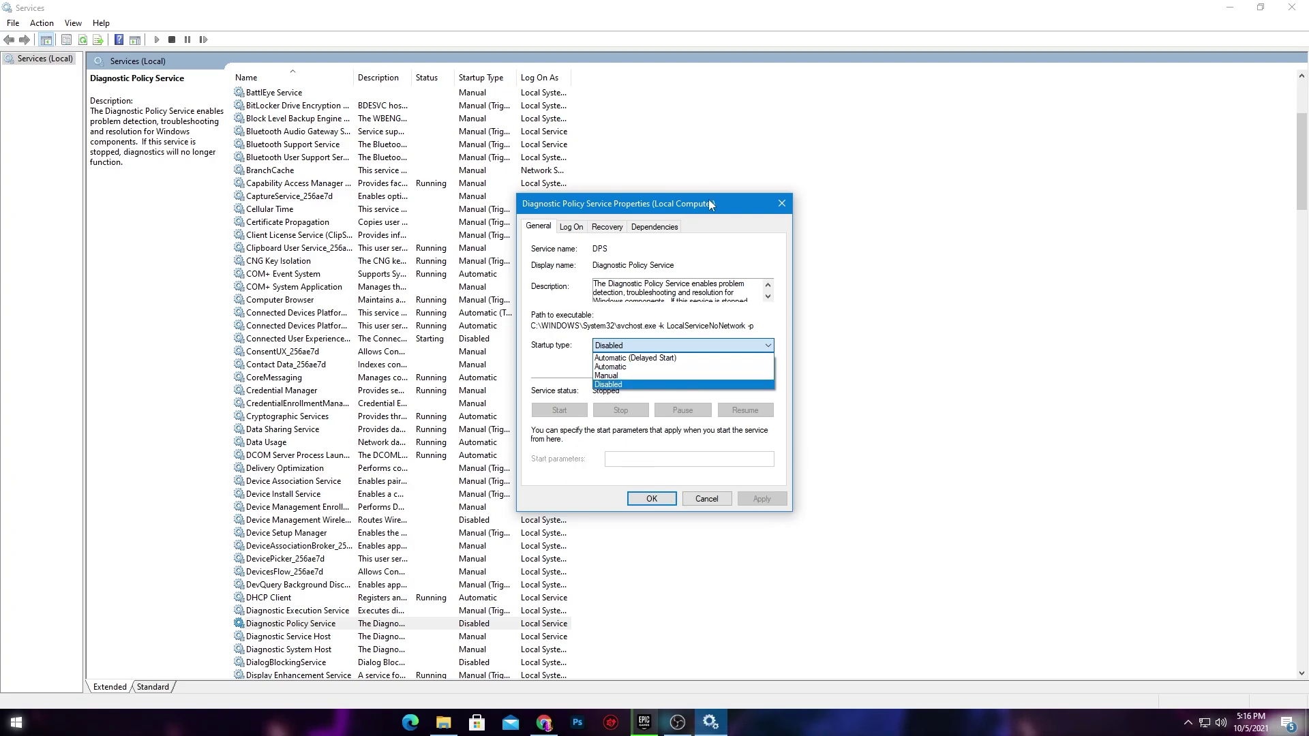
click(779, 205)
click(777, 205)
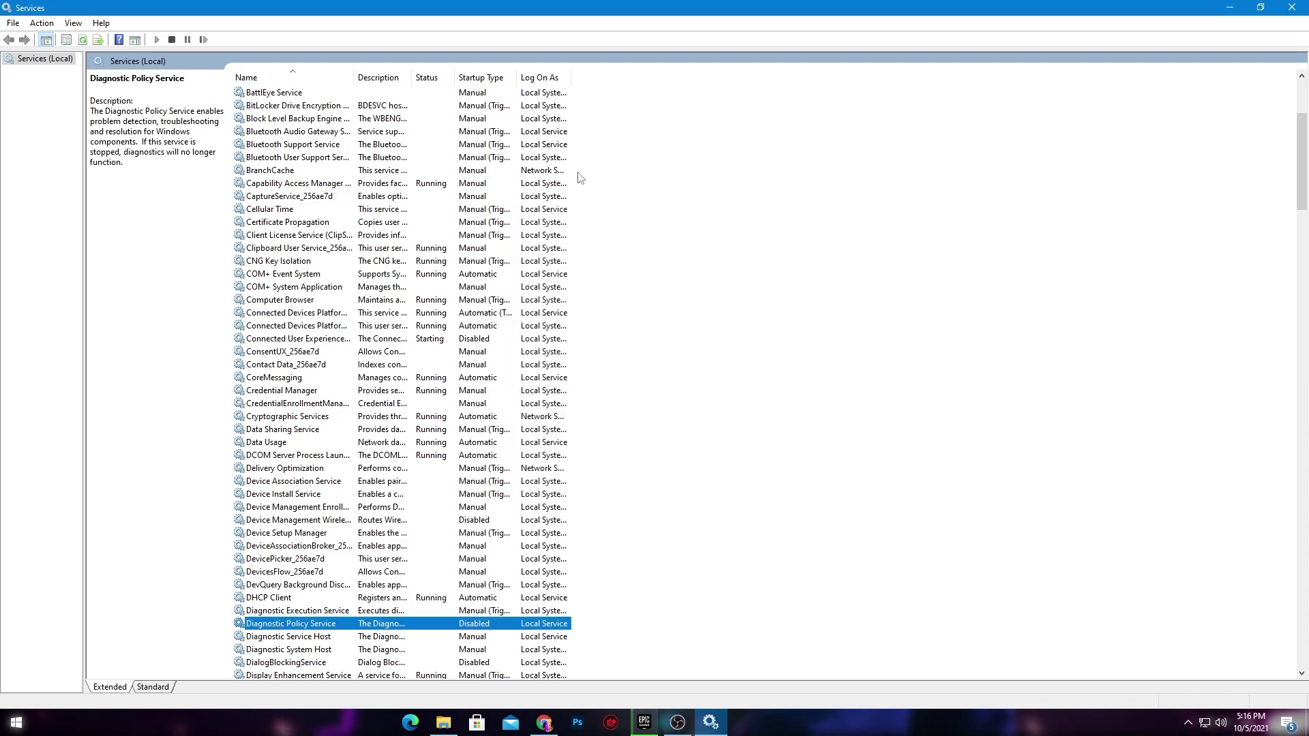
key(alt+F4)
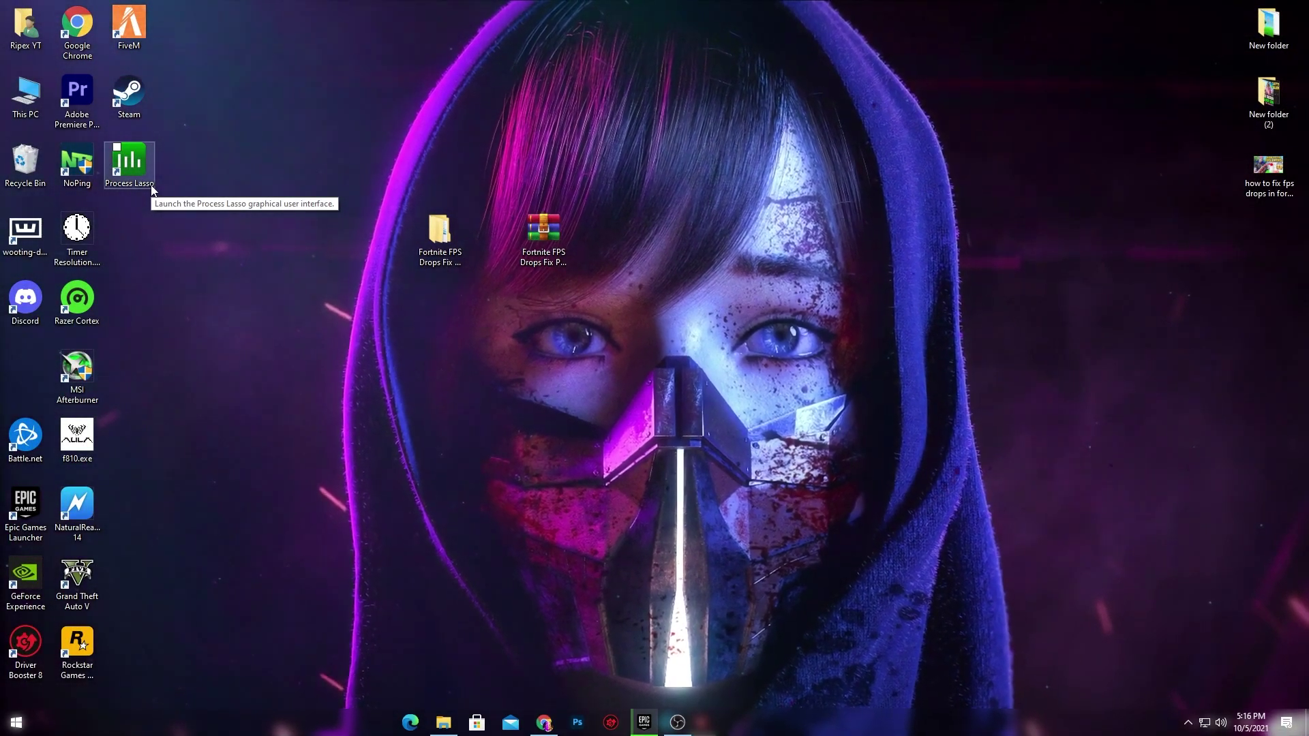
Open the system properties of This PC and launch Device Manager from the related settings.
right_click(40, 96)
click(41, 251)
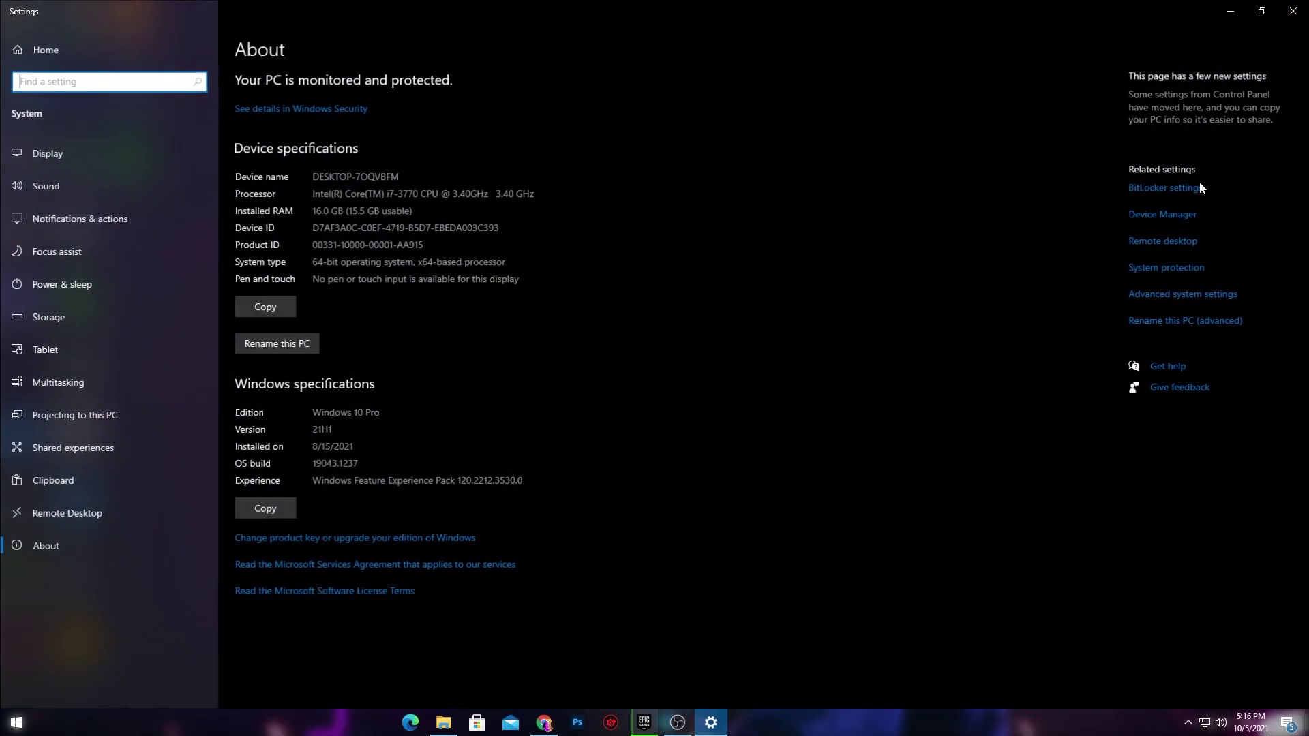
click(1159, 216)
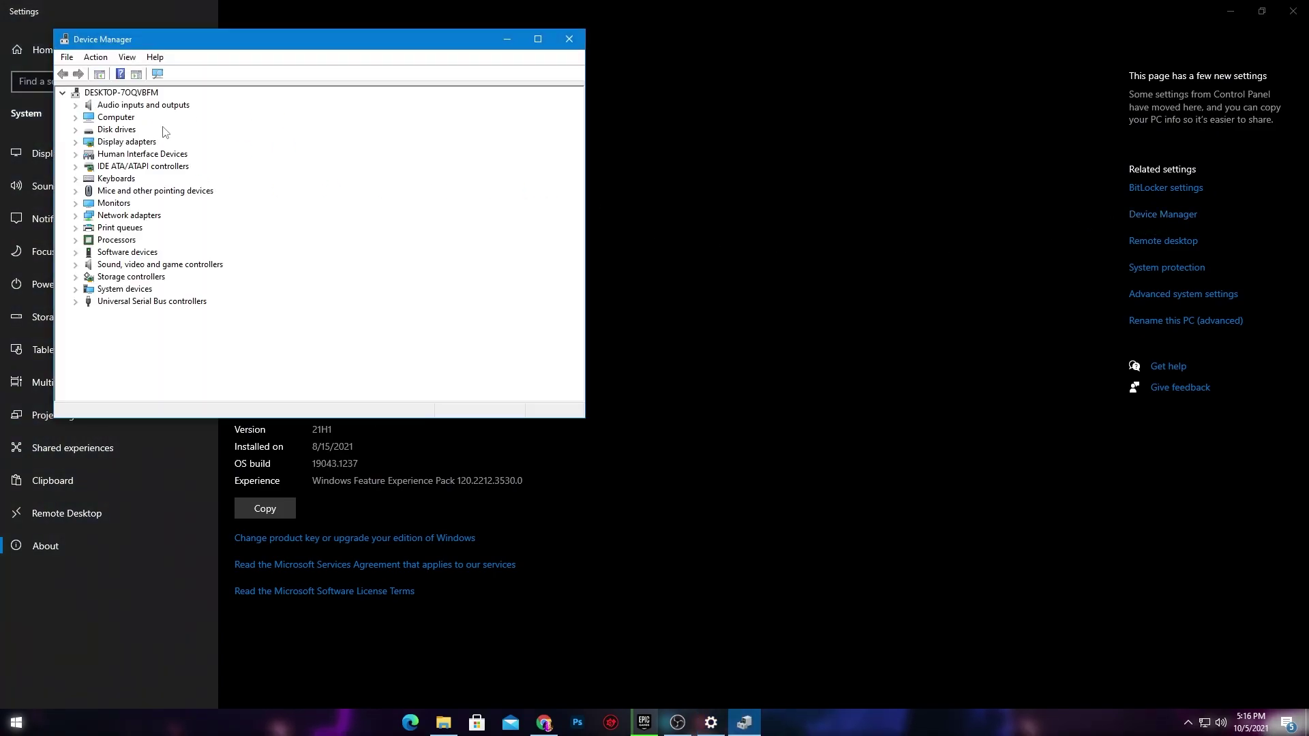
Search automatically for updated drivers for the NVIDIA GeForce GTX 1650 SUPER display adapter, and close Device Manager and Settings.
click(76, 142)
right_click(137, 155)
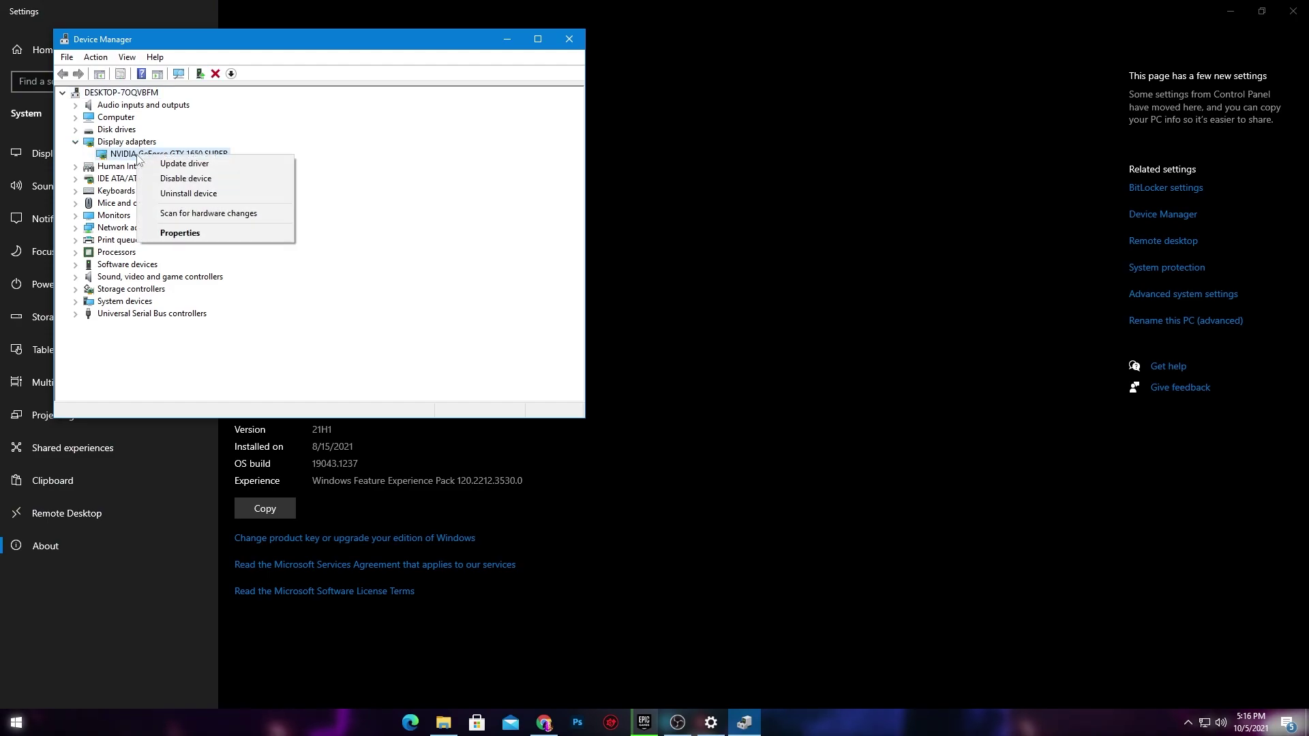
click(184, 164)
click(237, 199)
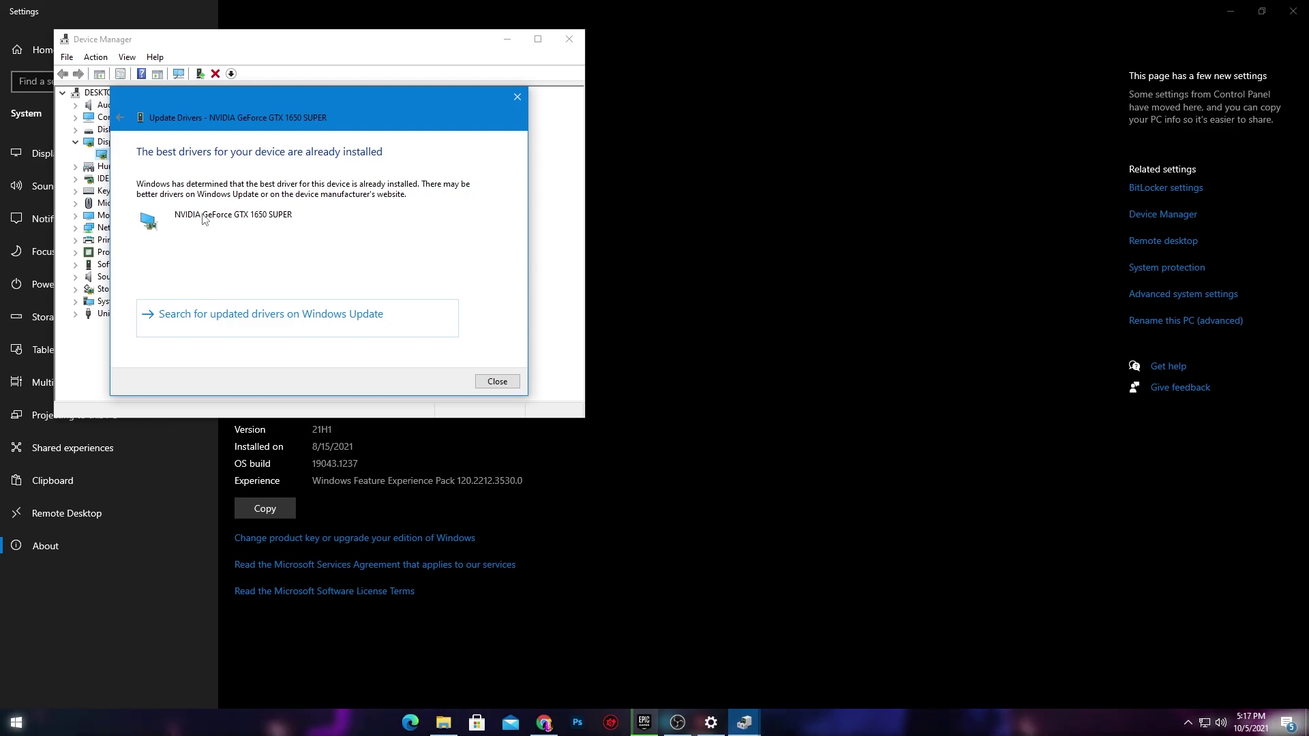
click(520, 94)
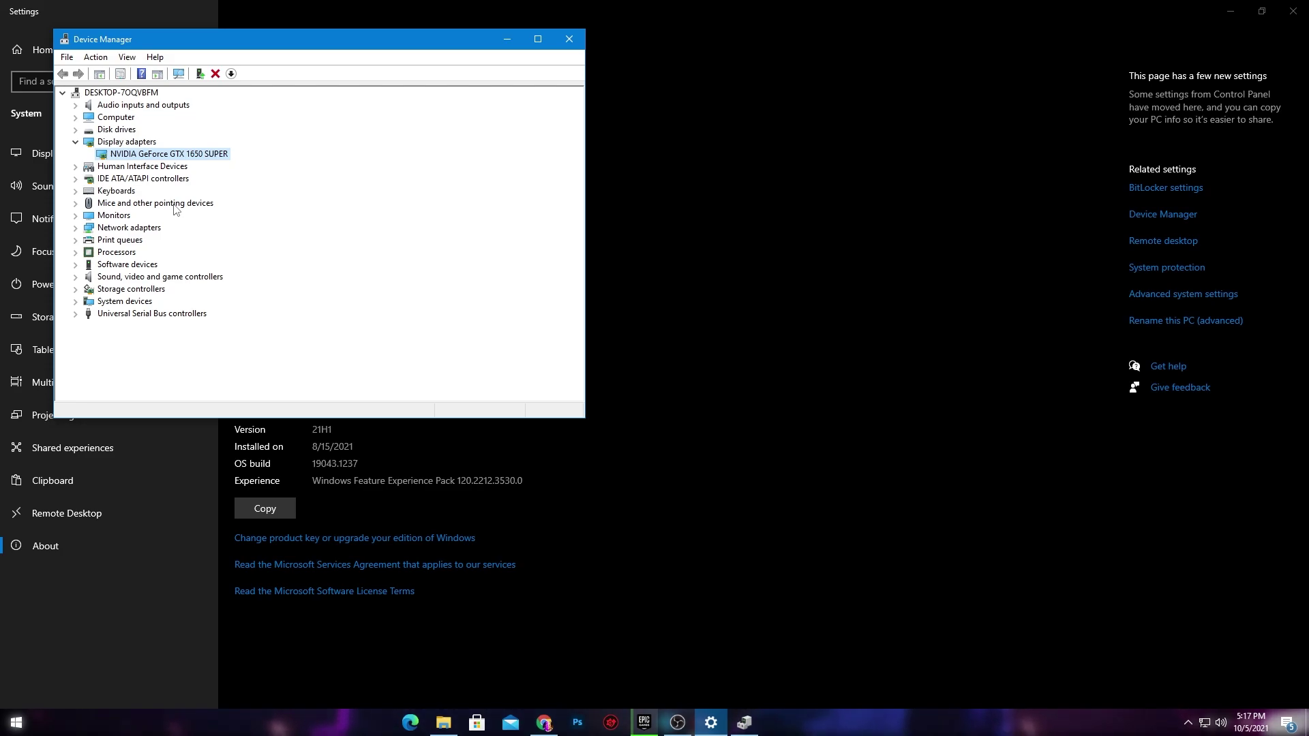
click(569, 39)
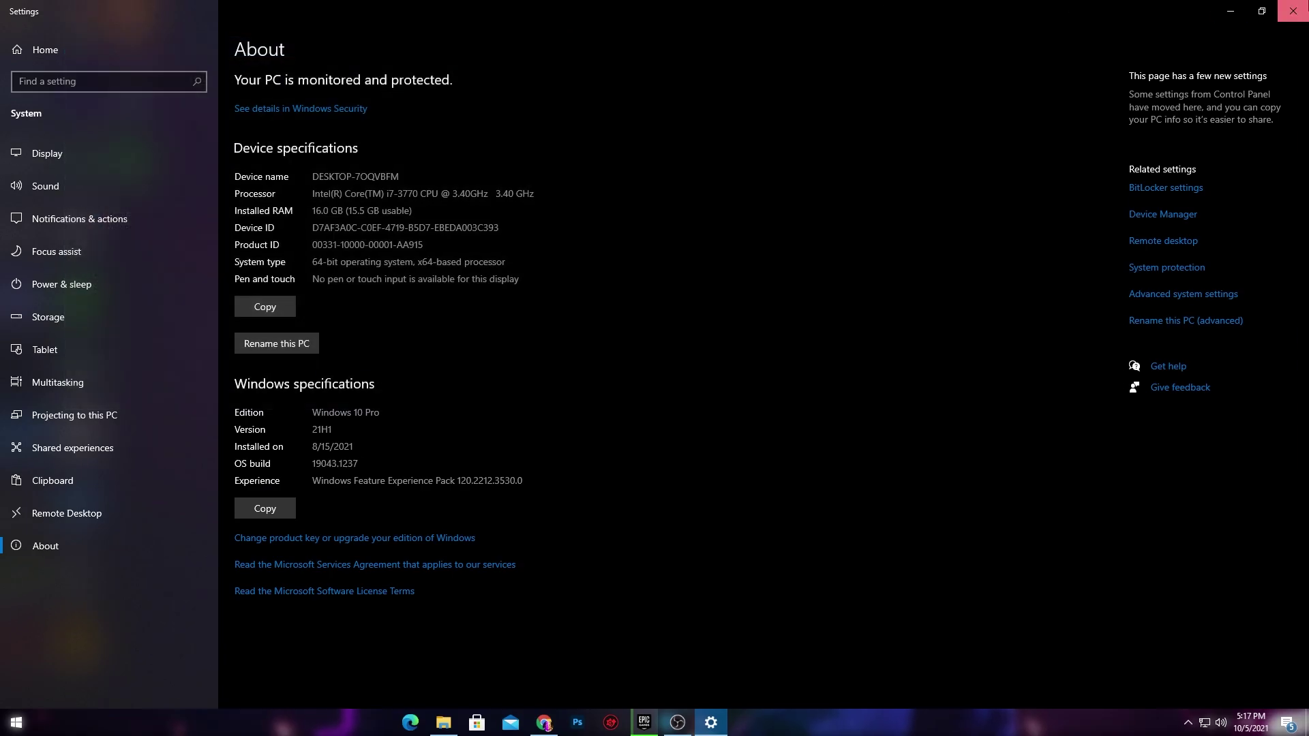
click(1293, 11)
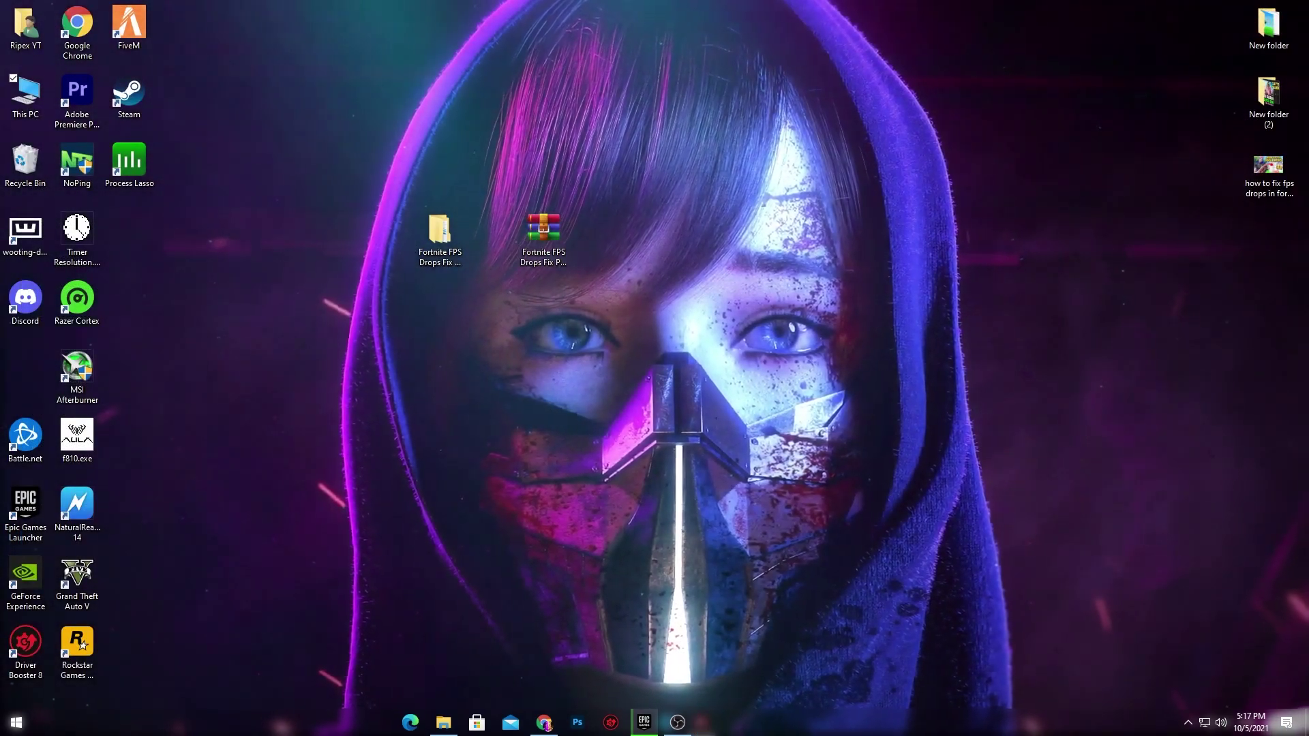